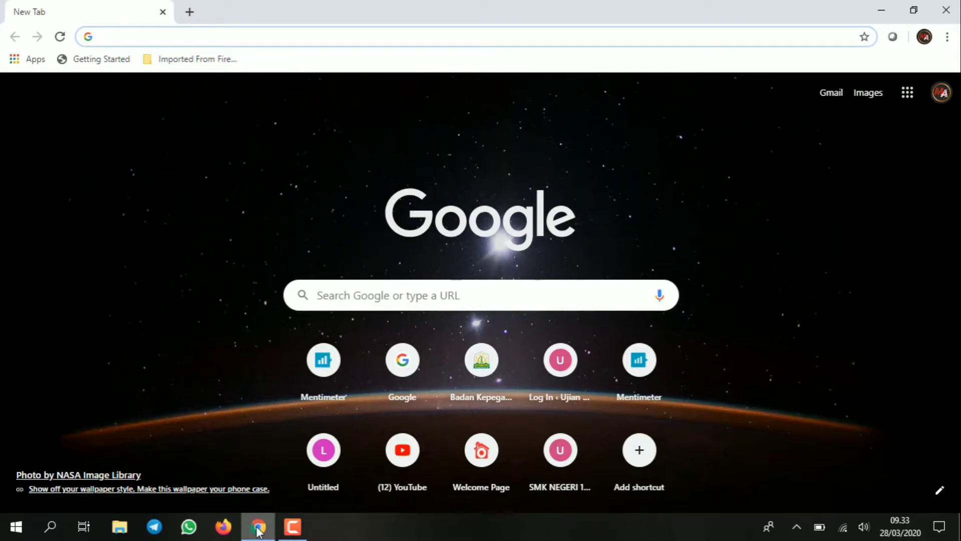
- Search the web for drive.google and open Google Drive through the Login result
click(343, 303)
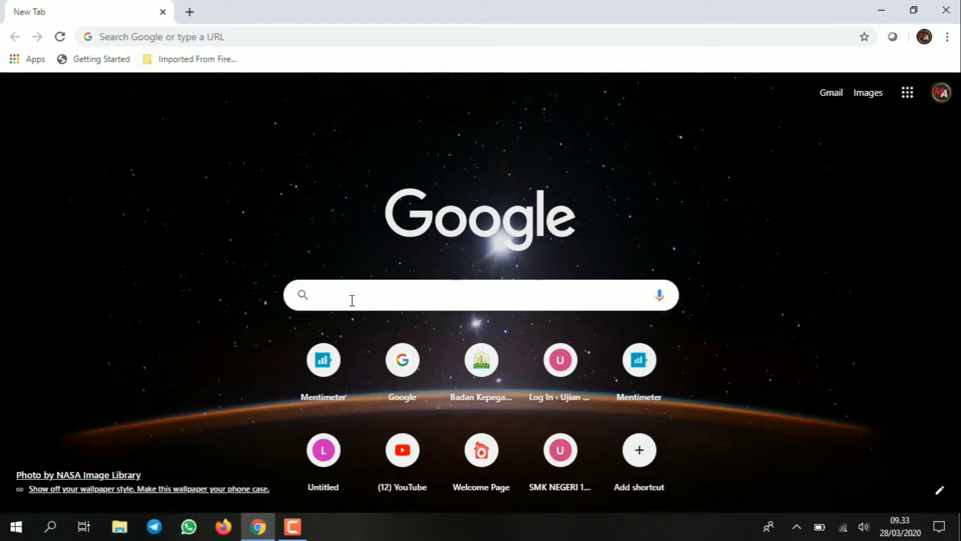
text(dri)
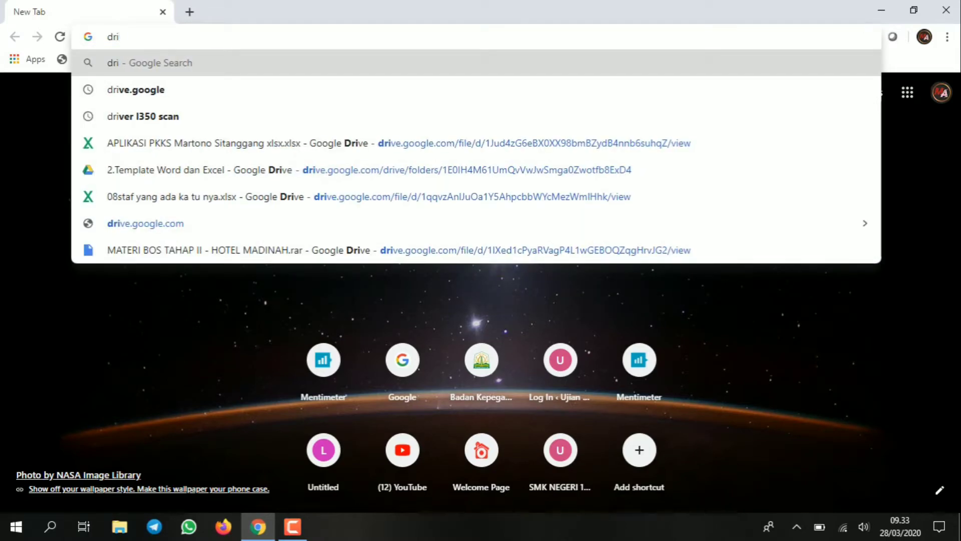
text(ve)
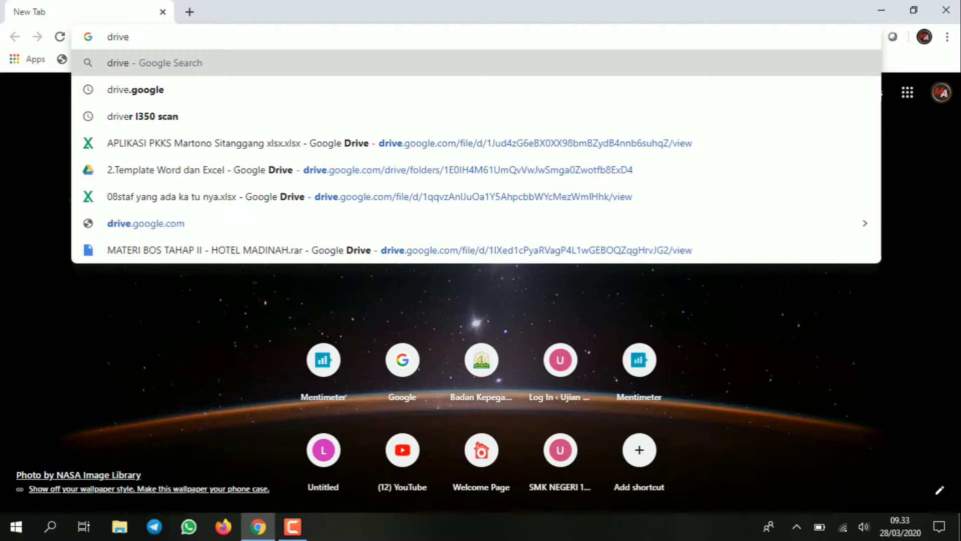
click(168, 93)
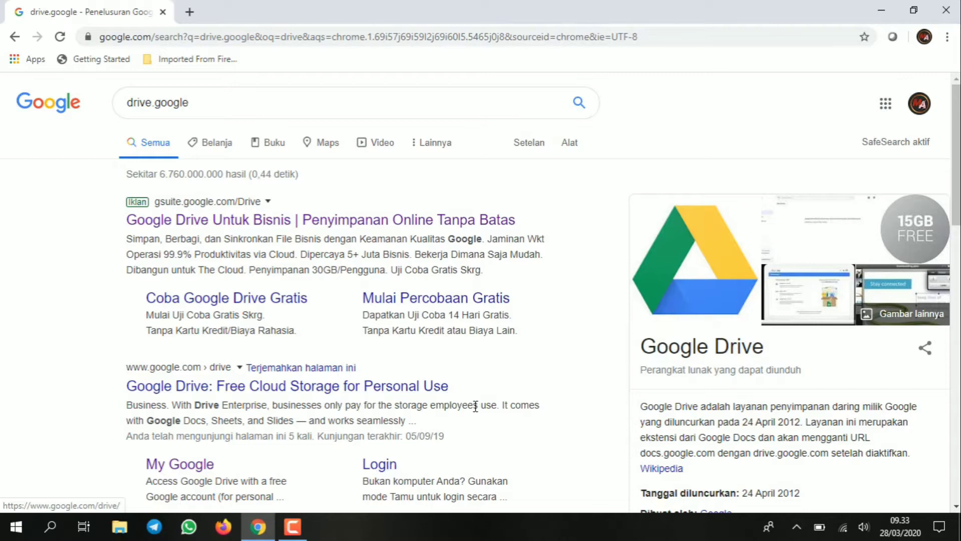
scroll(419, 333, down, 3)
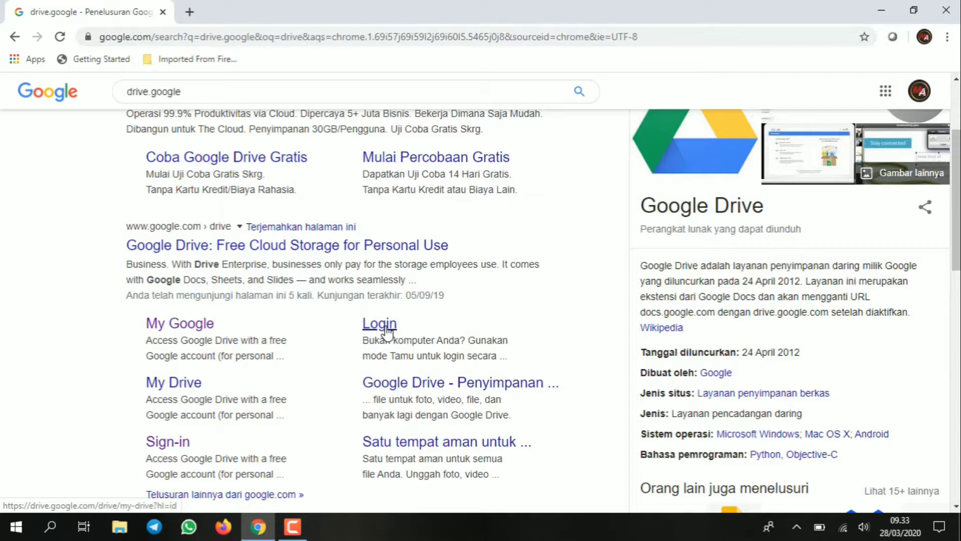
scroll(387, 331, down, 1)
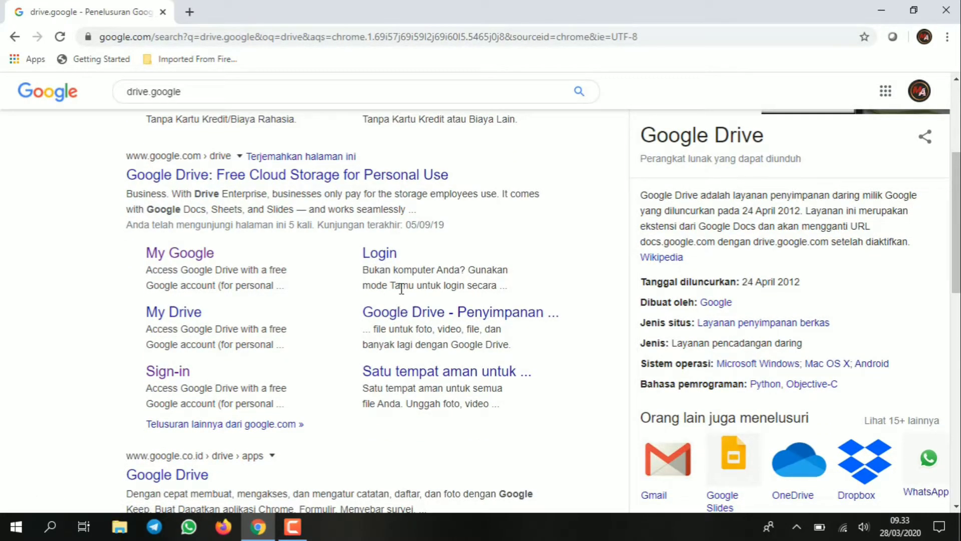
click(384, 263)
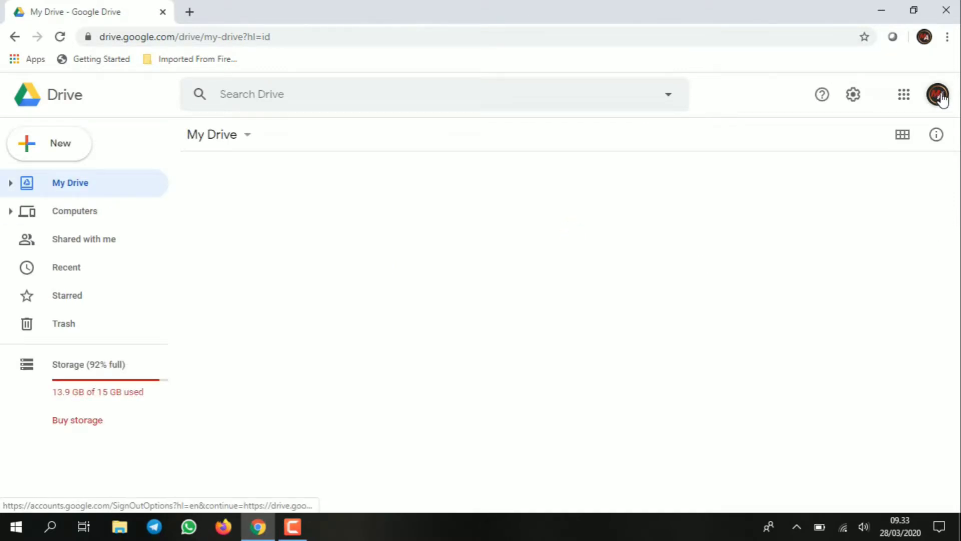
- Switch Drive to the other Google account and create a new blank Google Form, dismissing the form creation tip
click(940, 96)
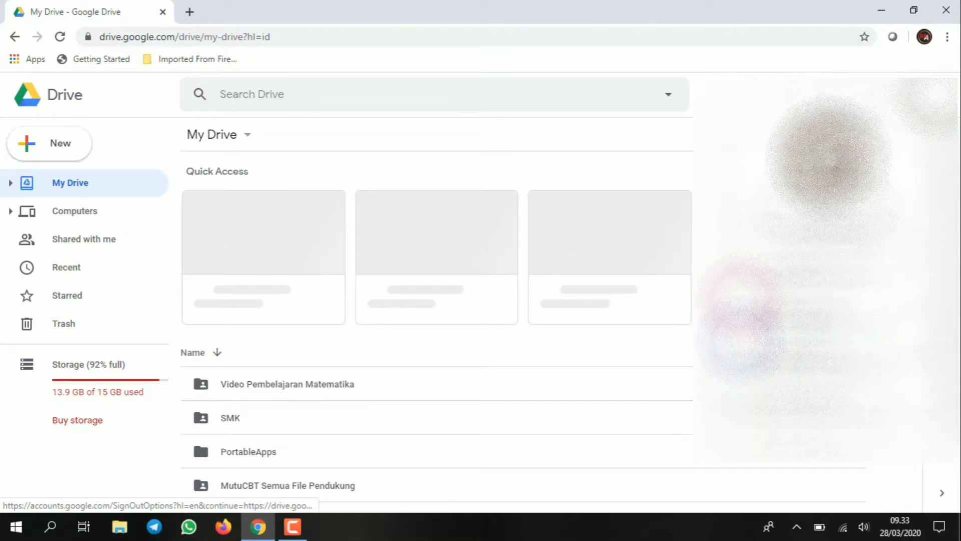
click(794, 312)
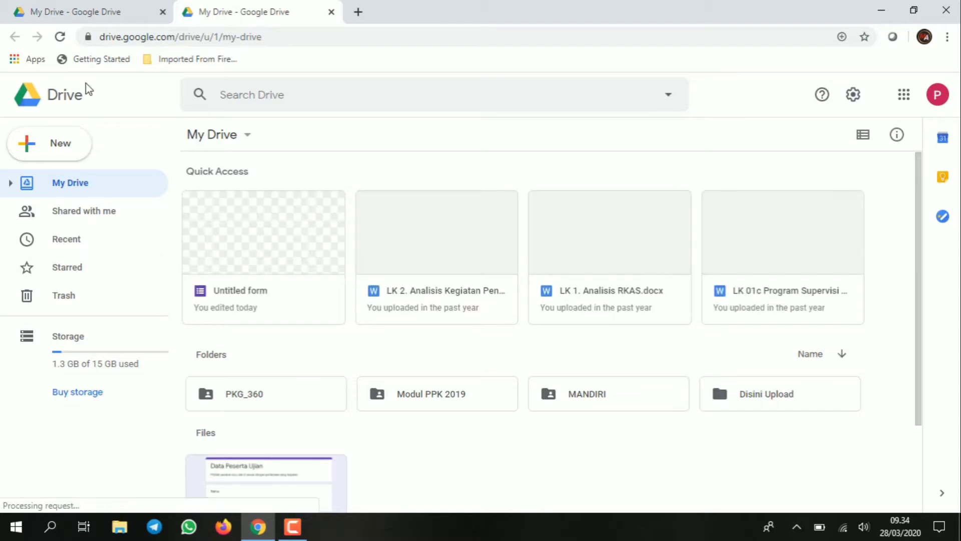
click(42, 149)
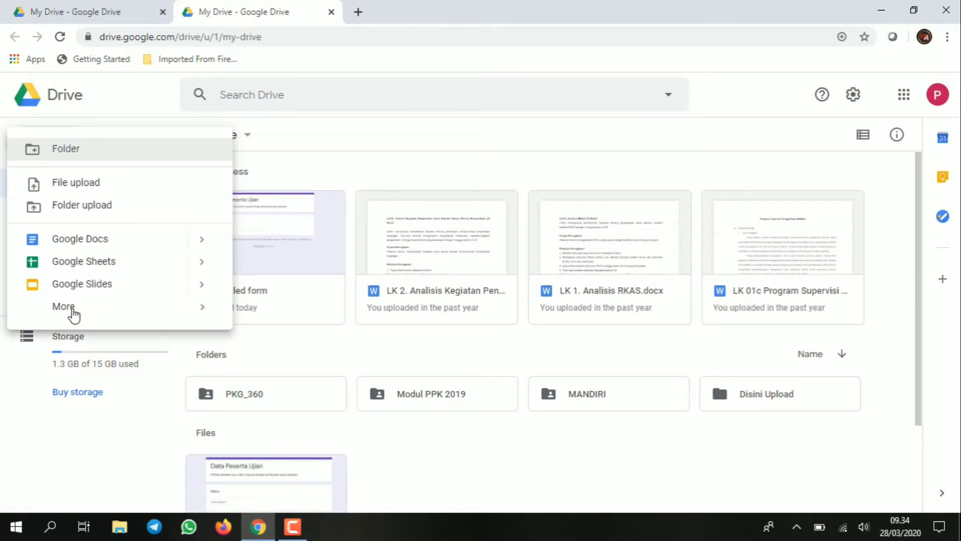
mouse_move(81, 318)
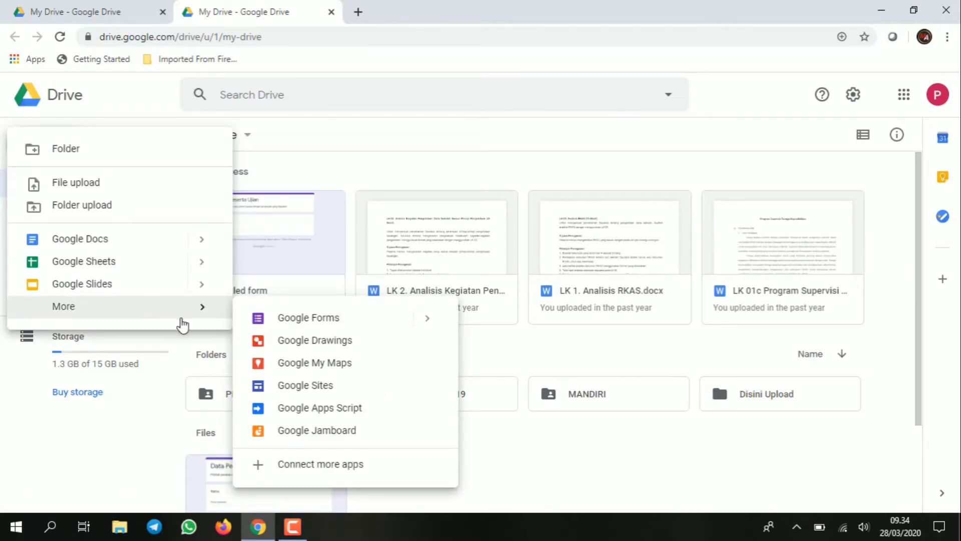
click(311, 318)
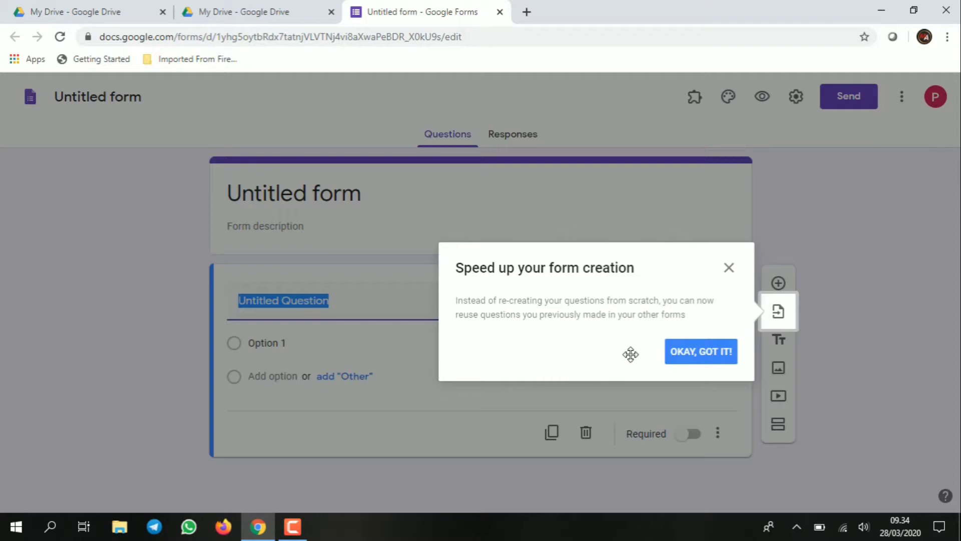
click(721, 371)
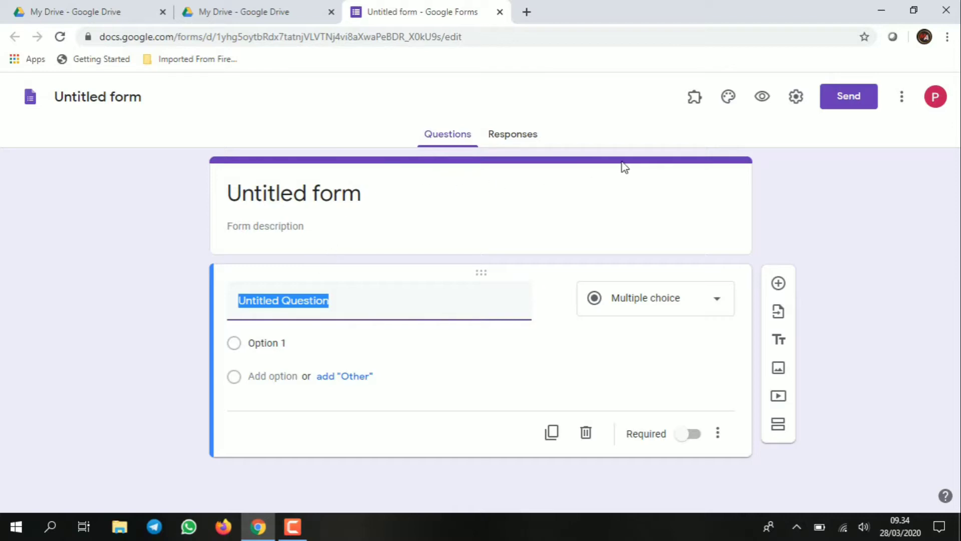
- Make the form a quiz in its settings, keeping grade release immediately after each submission, and save
click(796, 98)
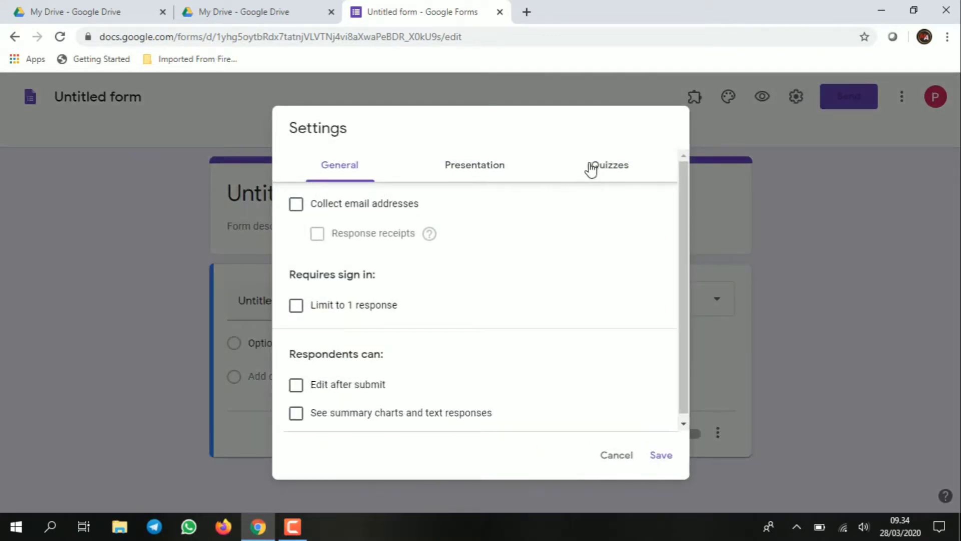
click(615, 175)
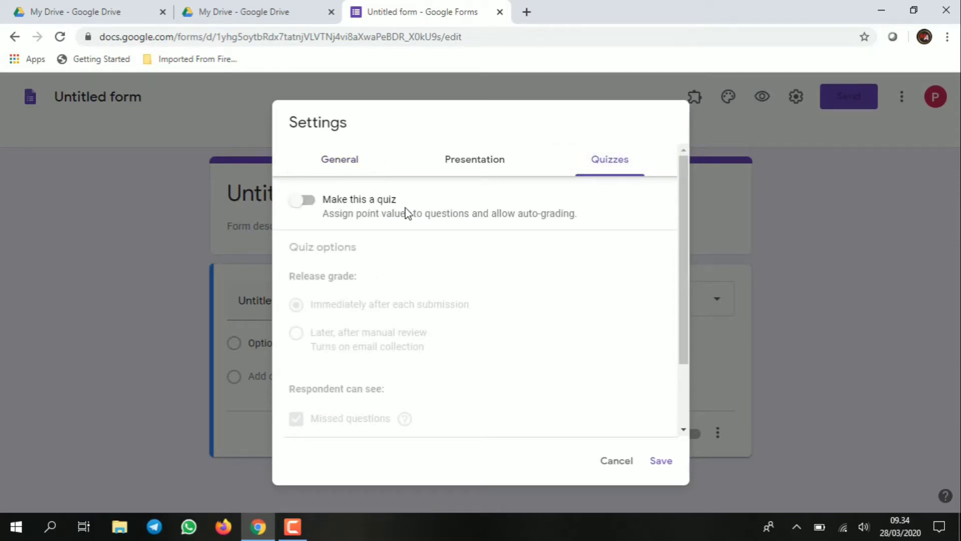
click(313, 207)
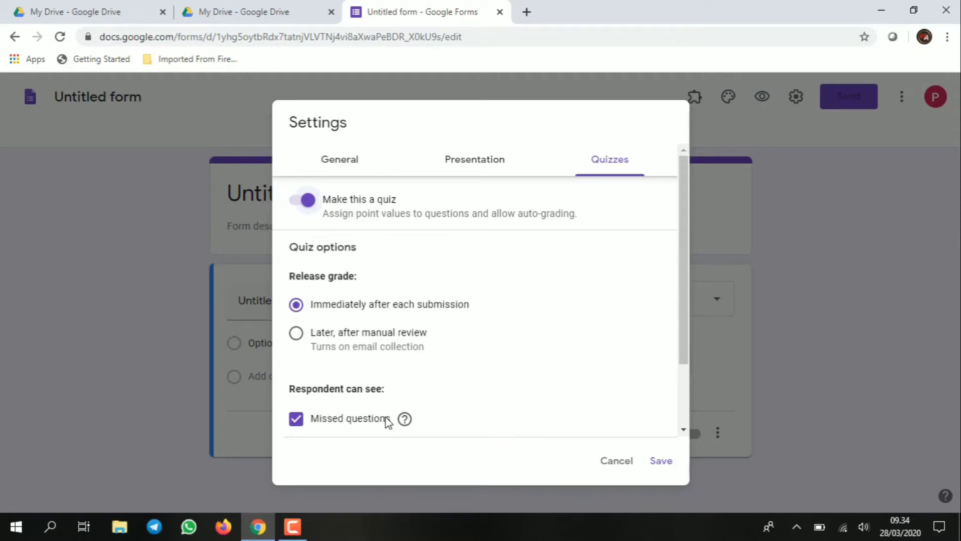
scroll(393, 423, down, 2)
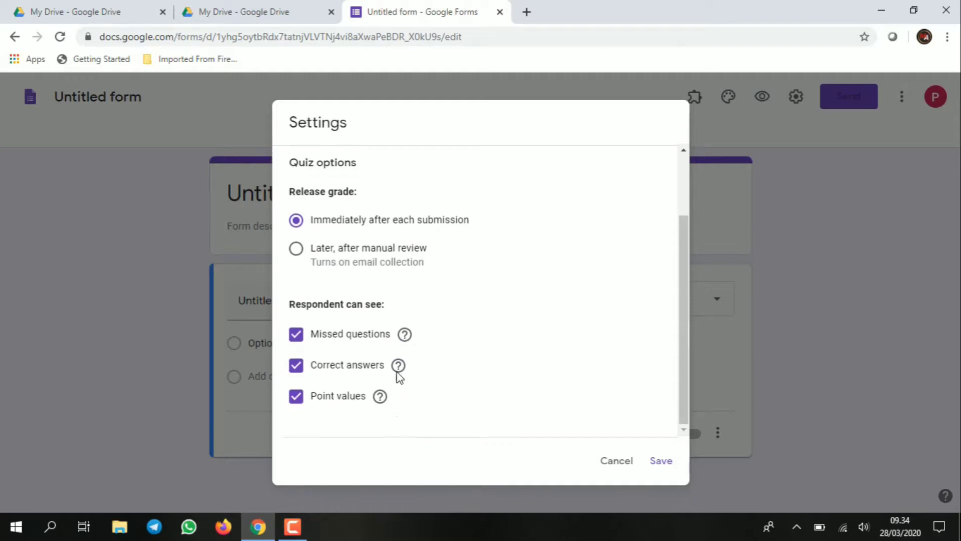
scroll(393, 341, up, 2)
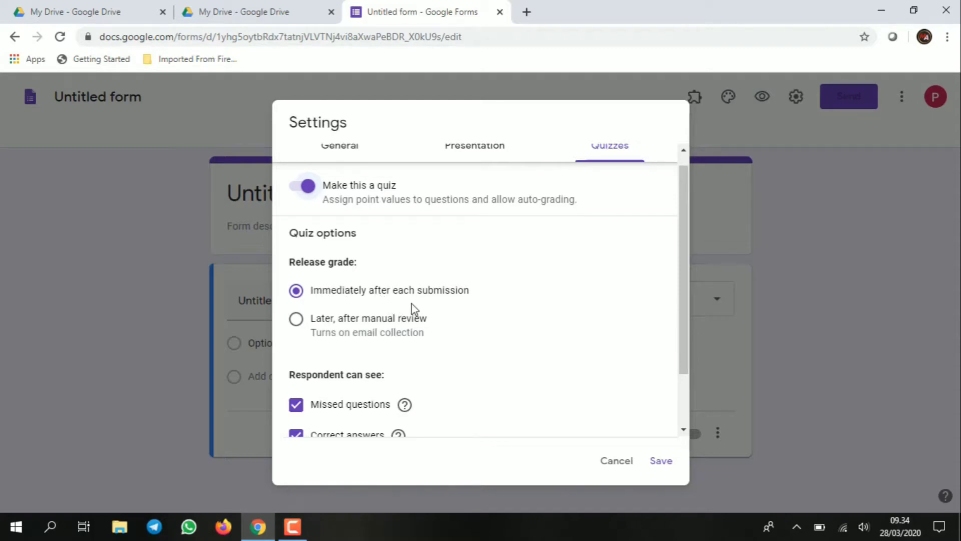
scroll(413, 313, down, 2)
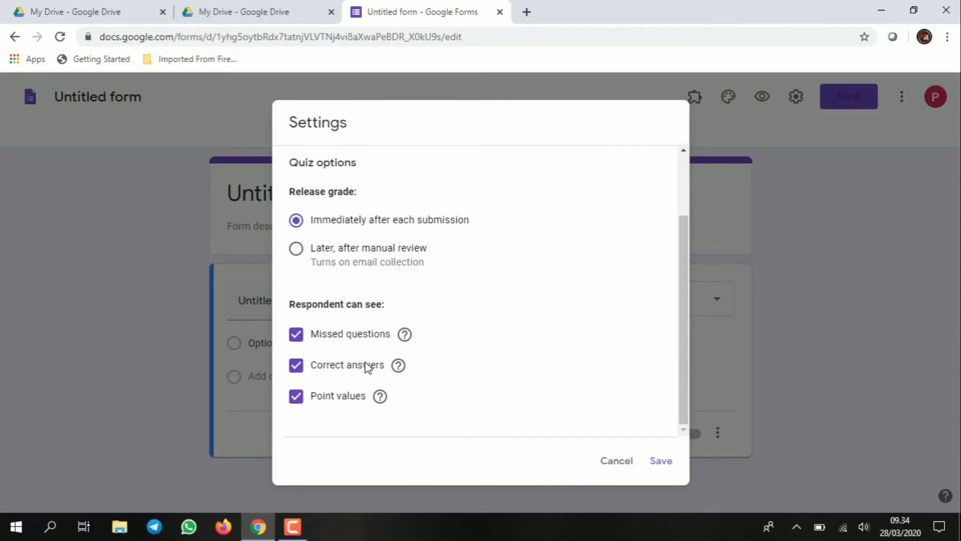
click(659, 463)
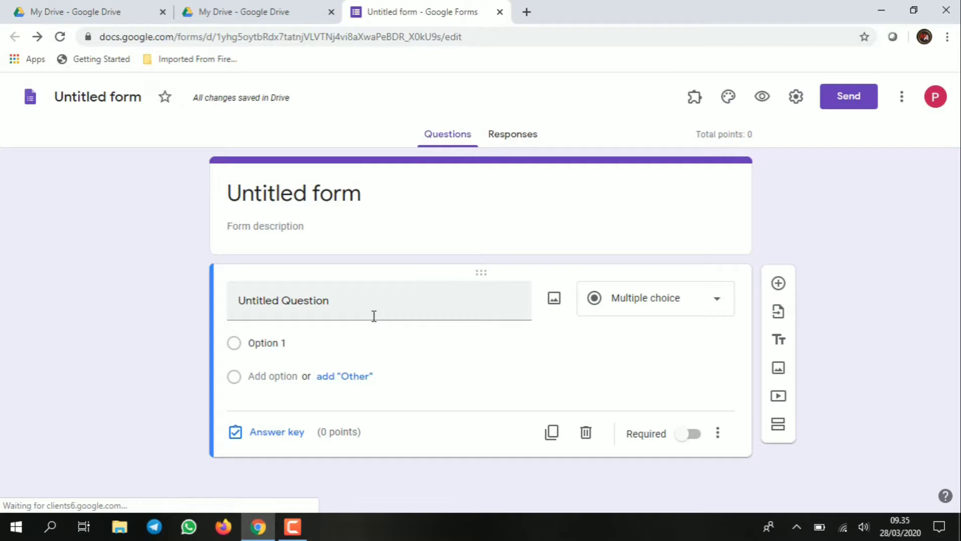
- Try the Checkboxes type on the untitled question and return it to Multiple choice
click(721, 310)
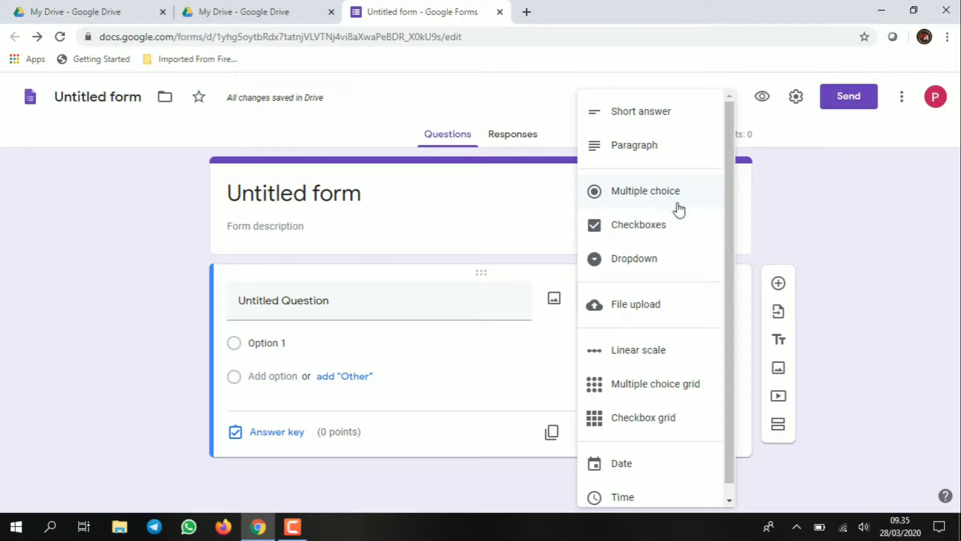
click(659, 224)
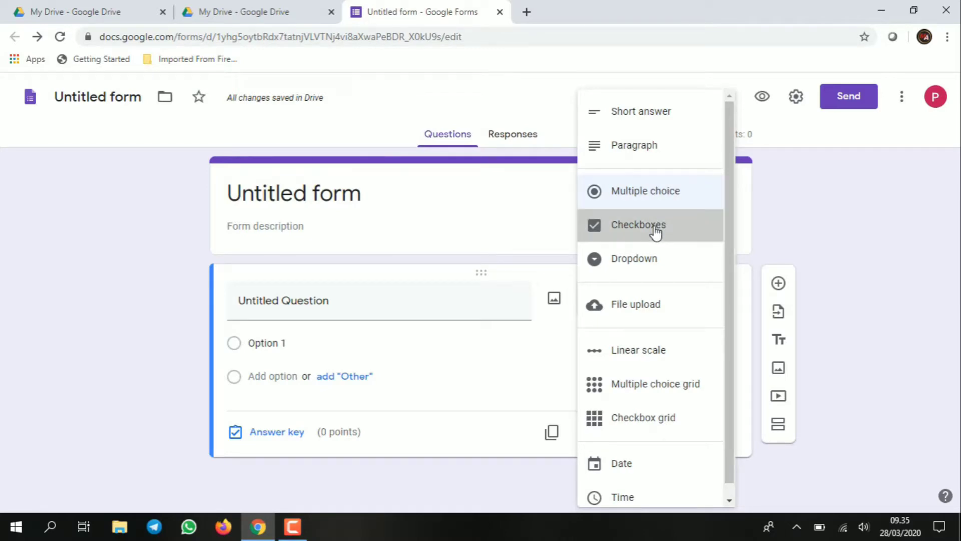
click(717, 316)
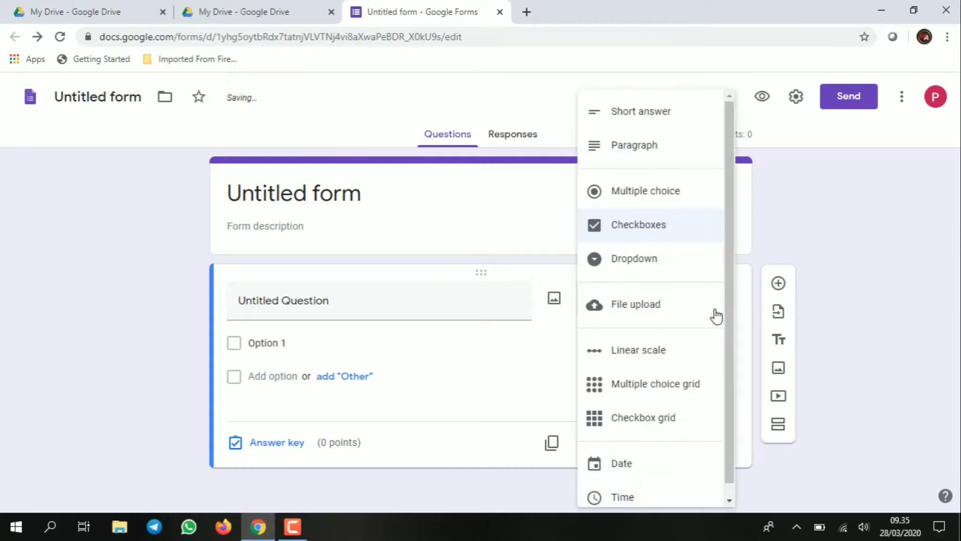
click(664, 197)
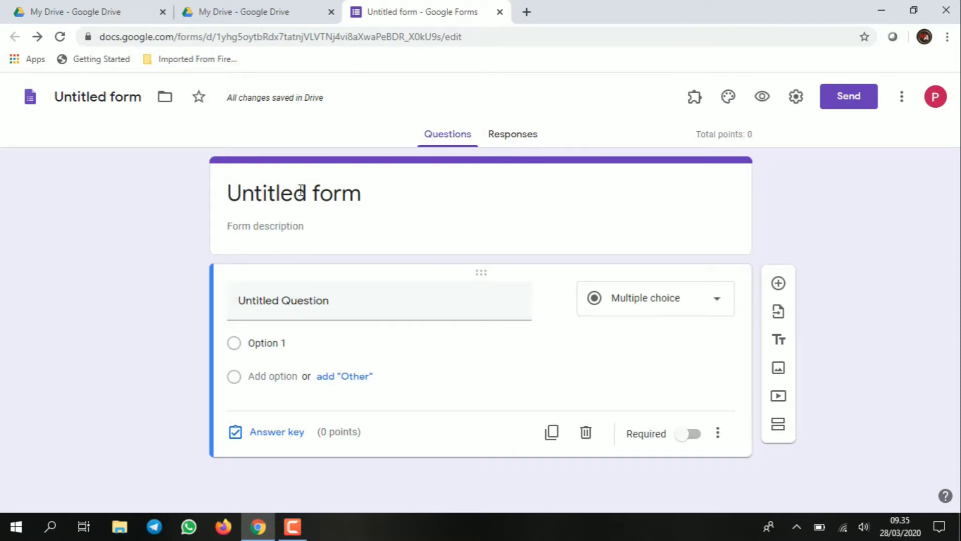
- Replace the form's title with "Soal Ujian Kelistrikan Otomotif"
click(319, 198)
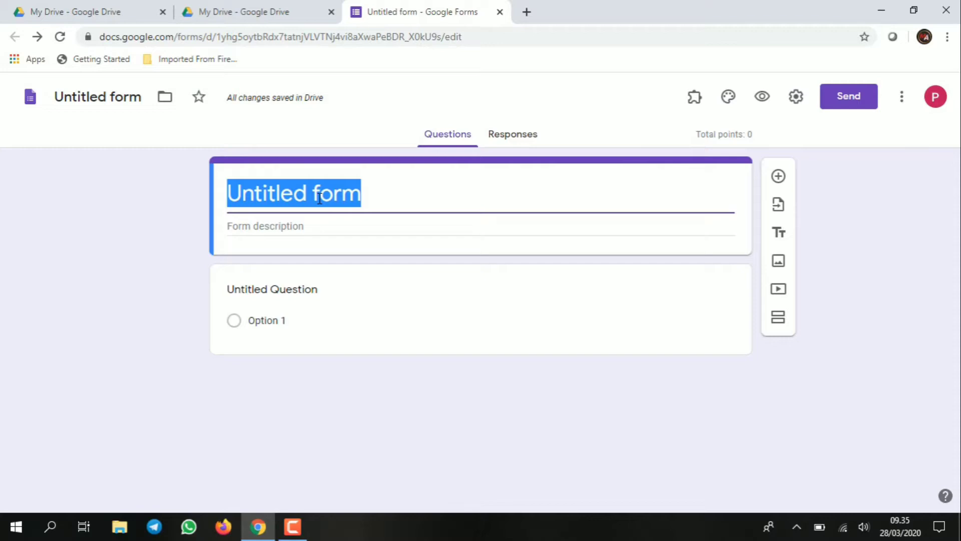
text(Soal)
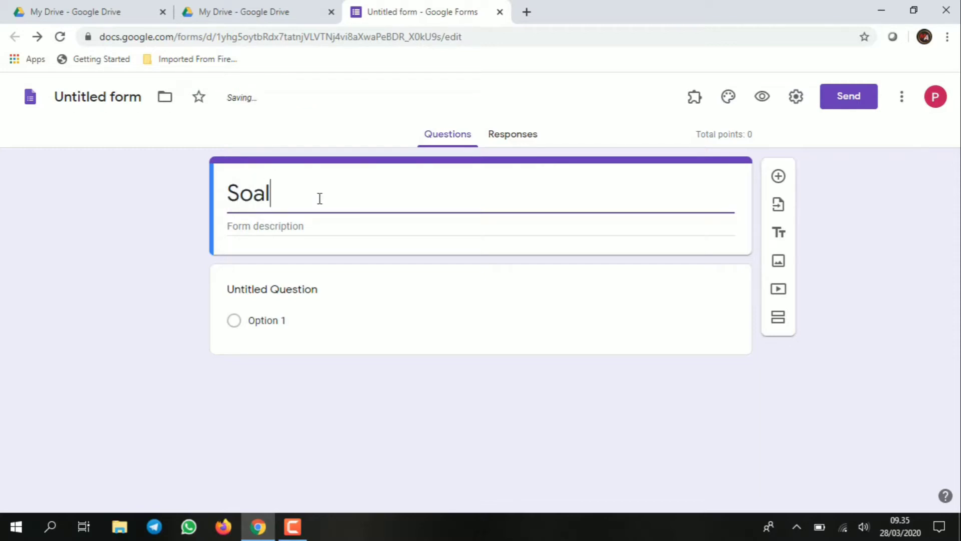
text( Ujian)
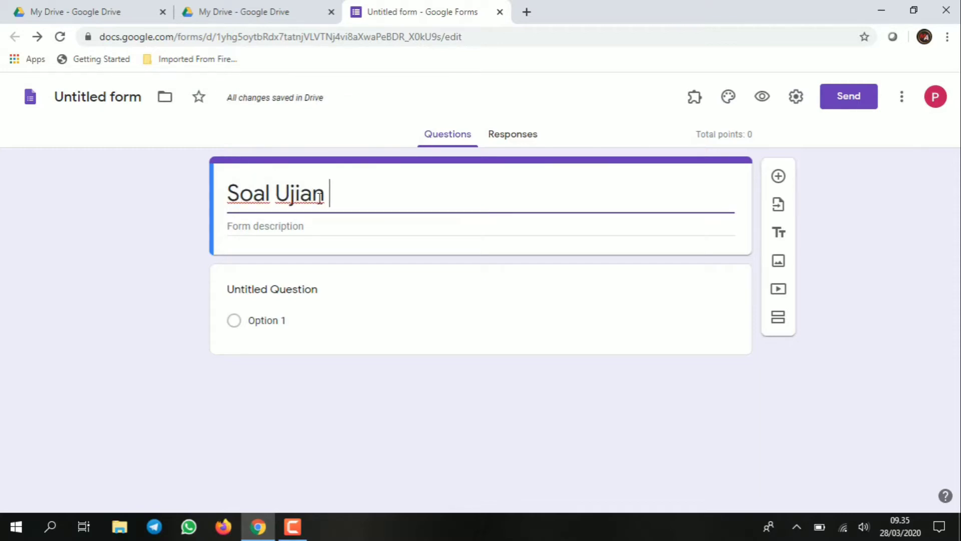
text( Kelistrika)
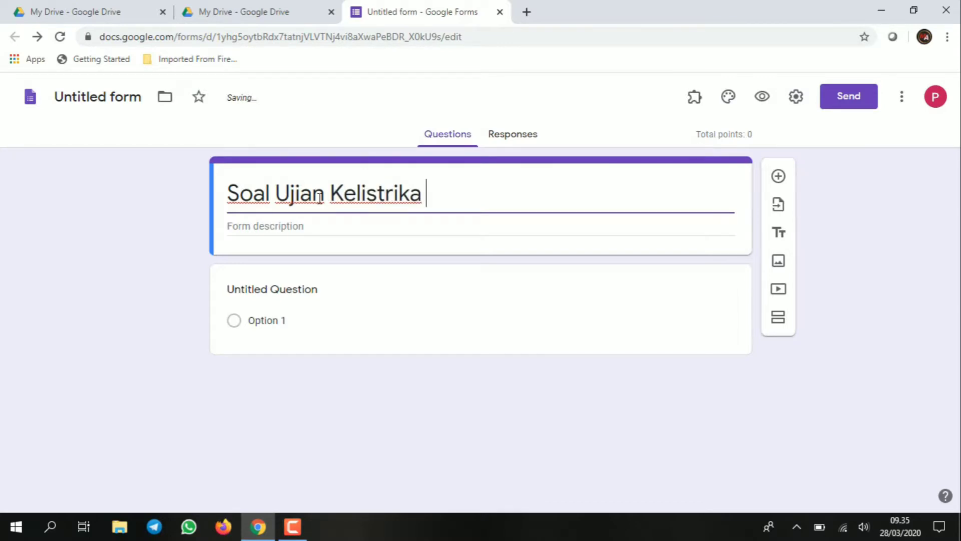
text(n)
text(Otomotif)
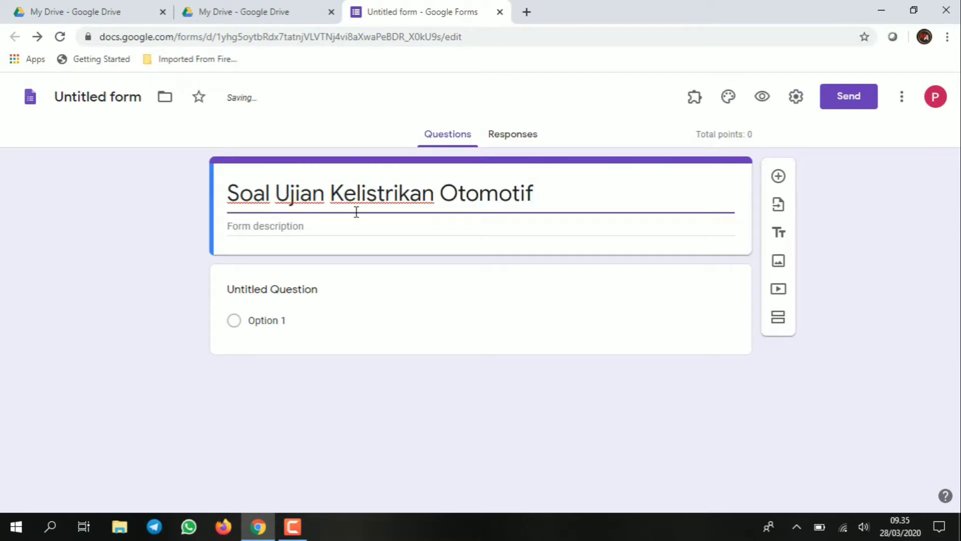
- Enter the form description "Pilihlah Jawaban yang anda anggap paling tepat sesuai pertanyaan soal"
click(266, 230)
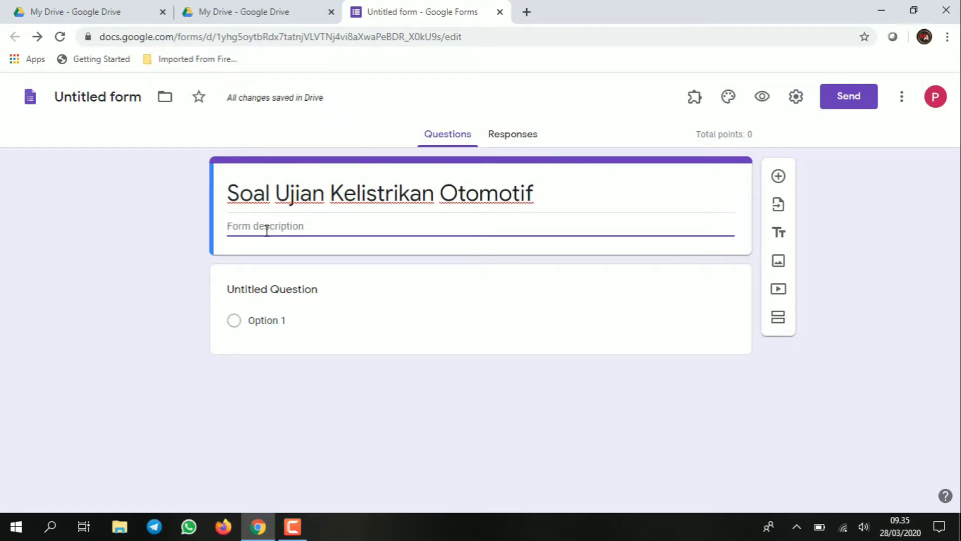
text(Pilihla)
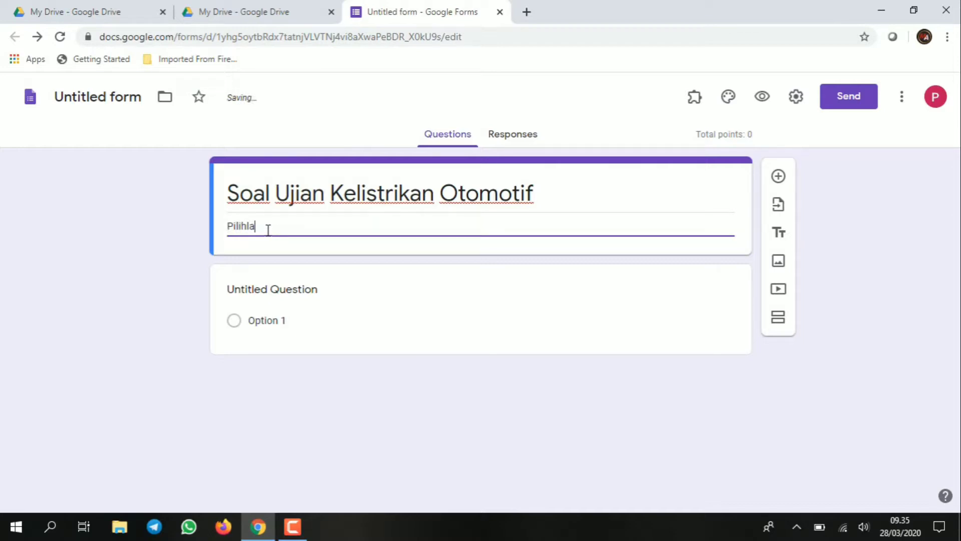
text(h Jawaban yanga)
key(BackSpace)
text(anda )
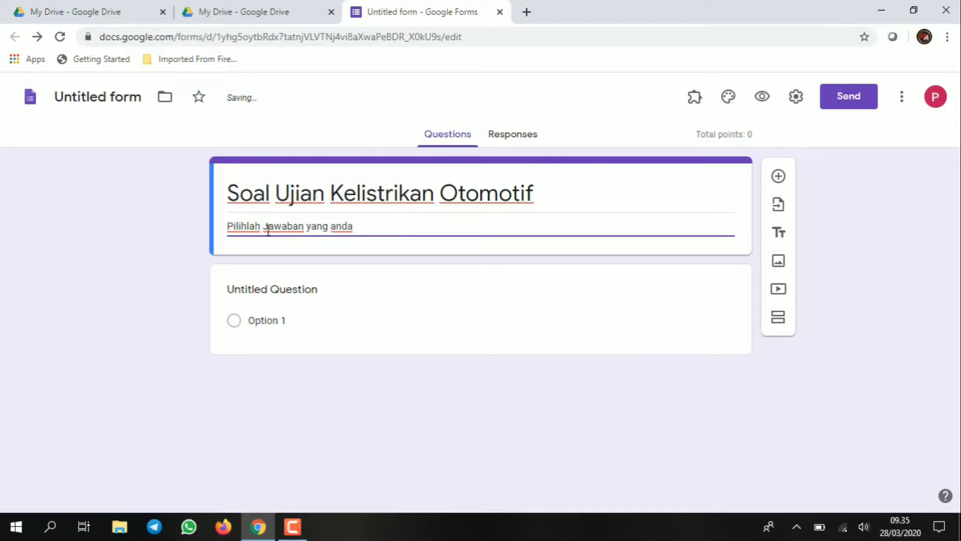
text(anggap paling tepat )
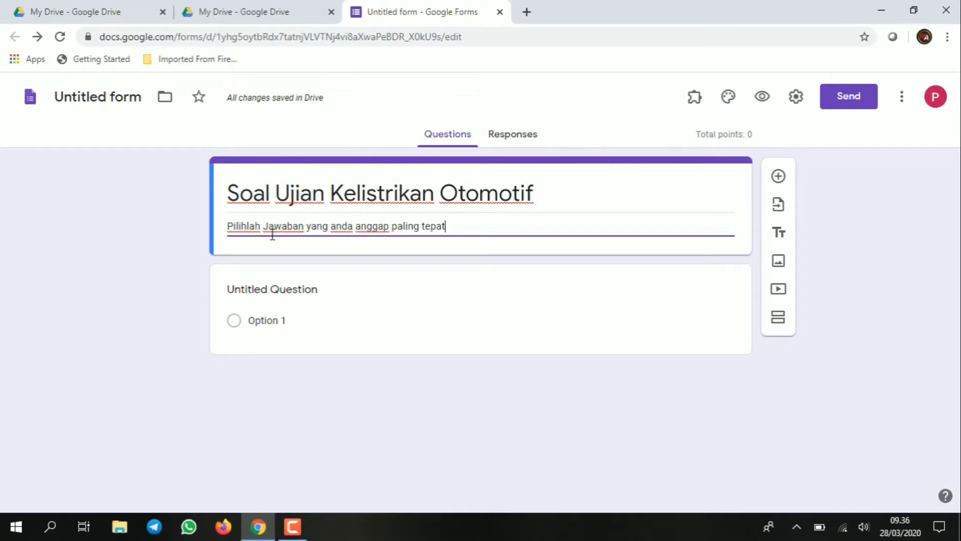
text(sesuai )
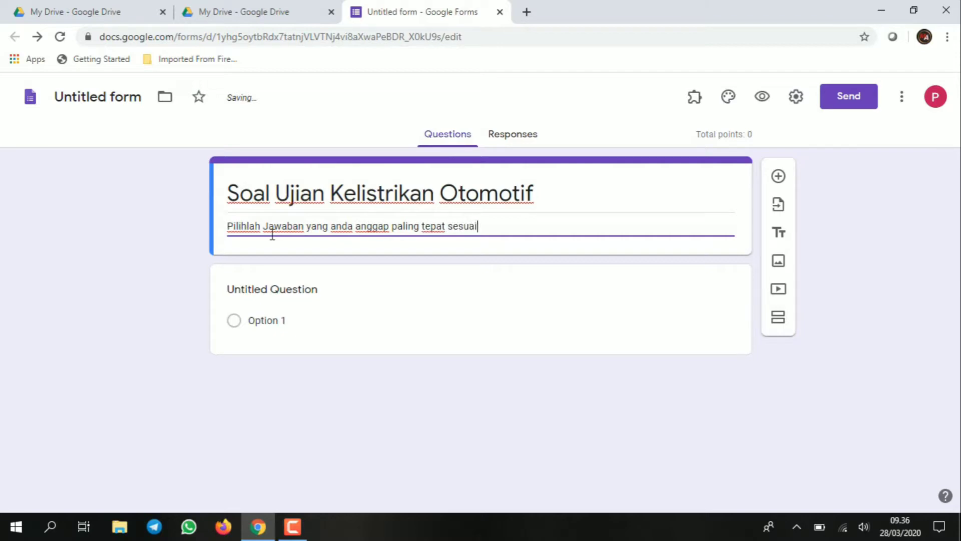
text(pertanyaan soal)
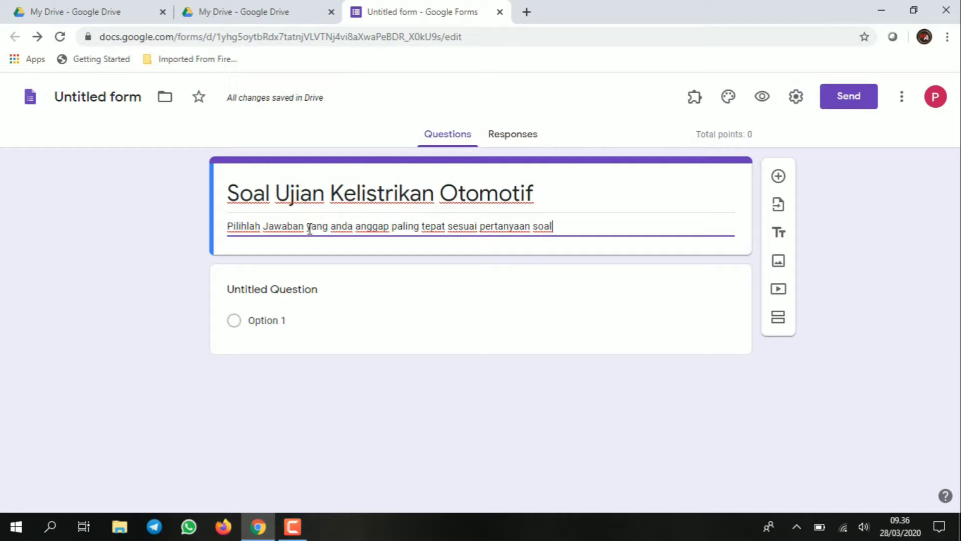
- Replace the untitled question's text with "Sebutkan salah satu sistim kelistrikan yang ada pada Engine Kenderaan Roda Empat"
click(266, 287)
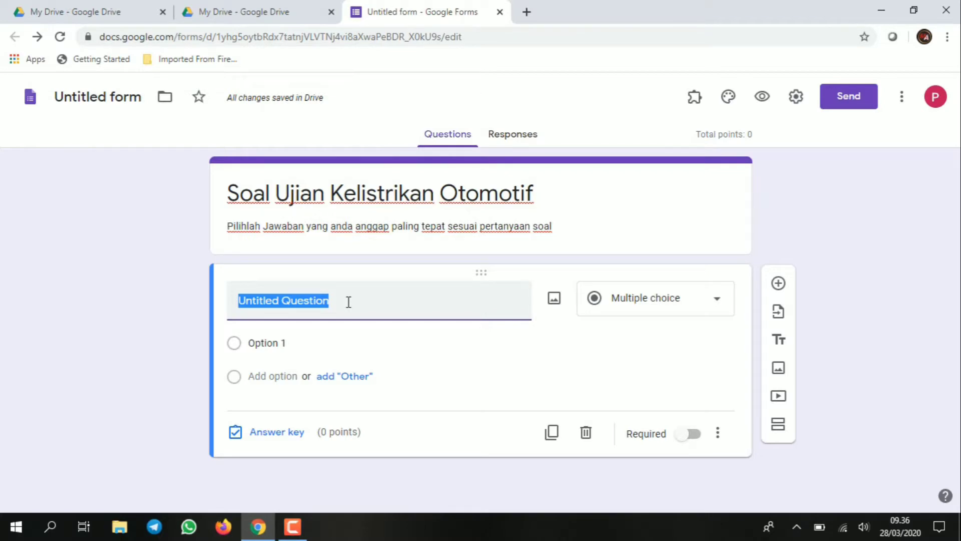
text(Seb)
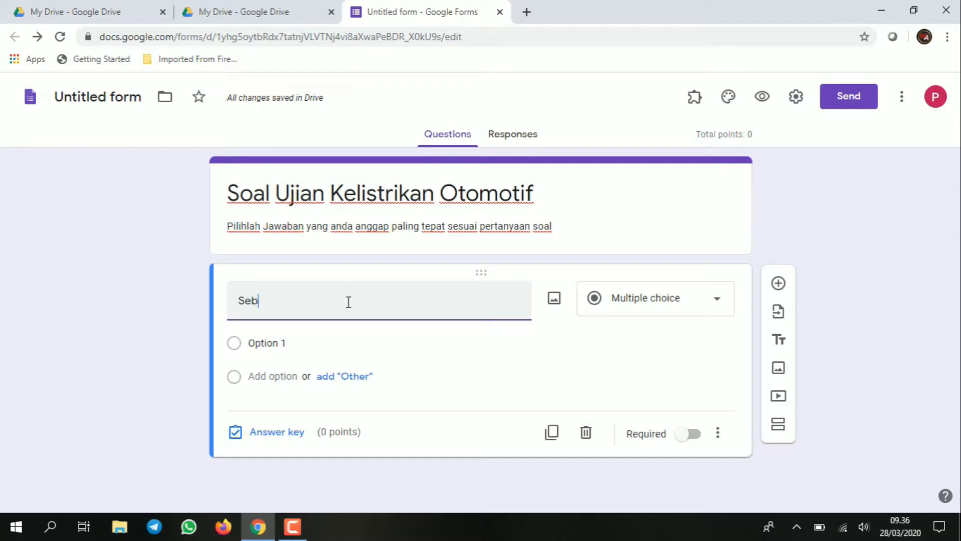
text(utkan salah )
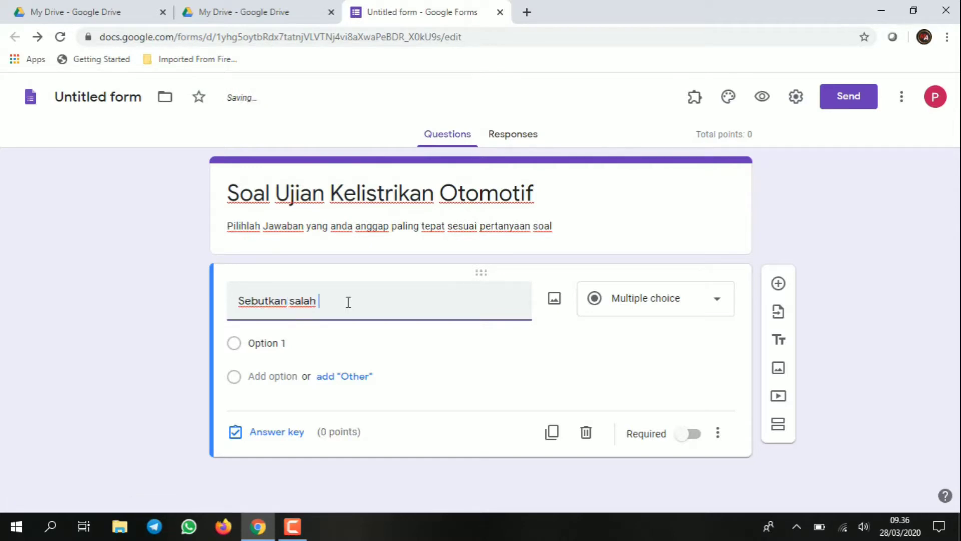
text(satu sistim kelistri)
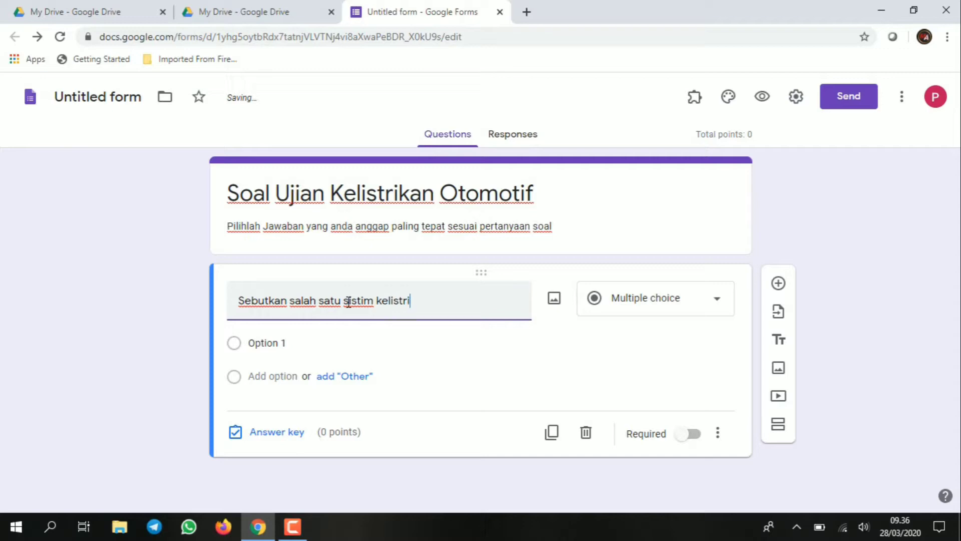
text(kan yang ada)
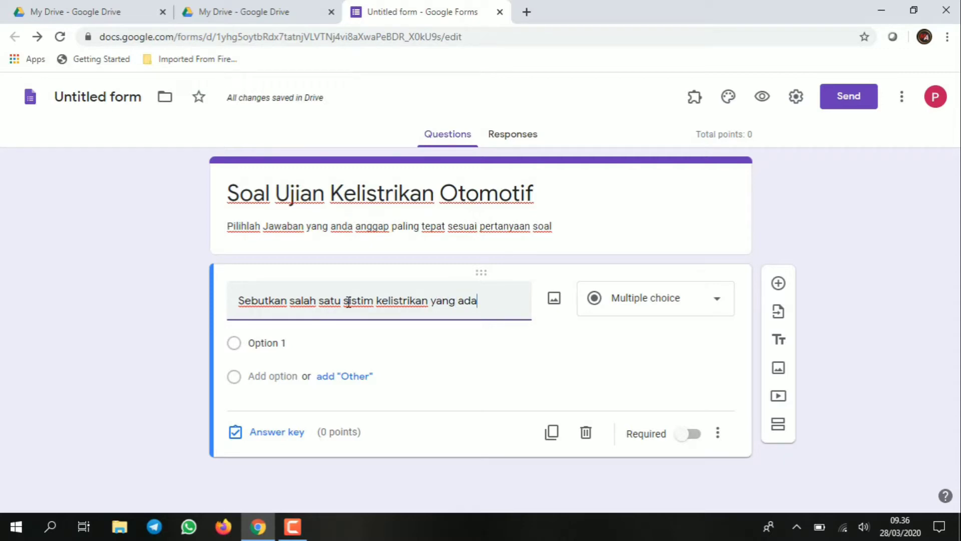
text( pada Engina)
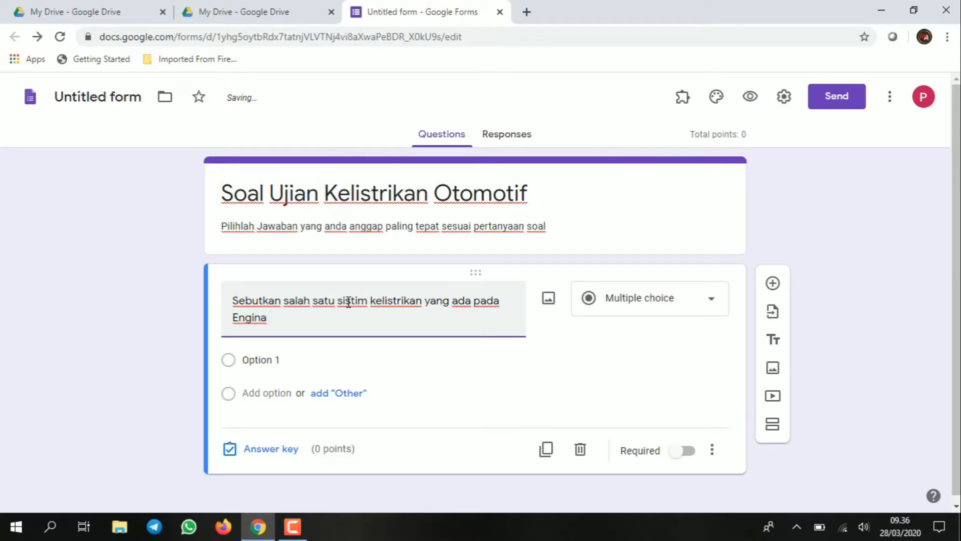
key(BackSpace)
key(BackSpace)
text(e Mobil)
key(BackSpace)
key(BackSpace)
key(BackSpace)
key(BackSpace)
key(BackSpace)
text(Kenderaan Roda E)
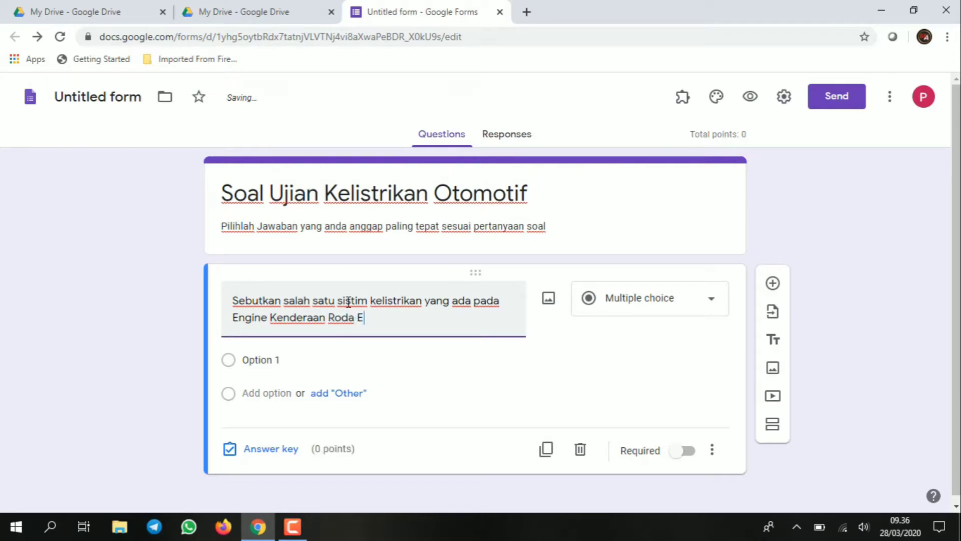
text(mpat)
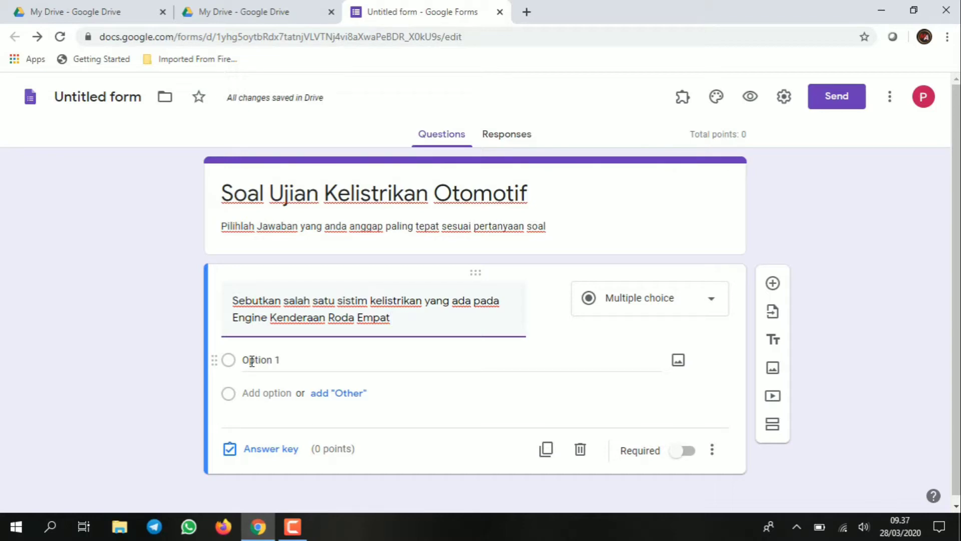
- Enter "Sistim Pelumasan" and "Sistim Pendinginan" as the first two answer options of the question
click(312, 365)
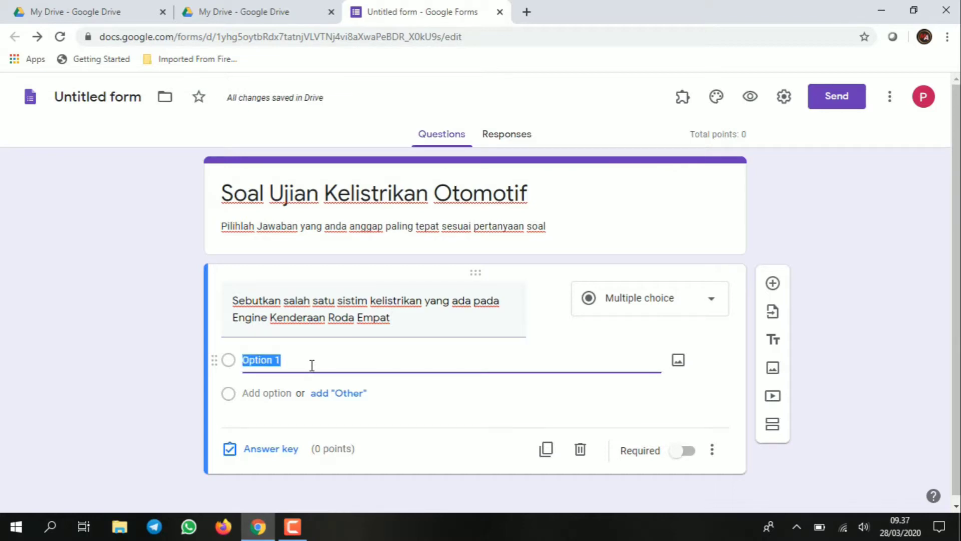
text(Si)
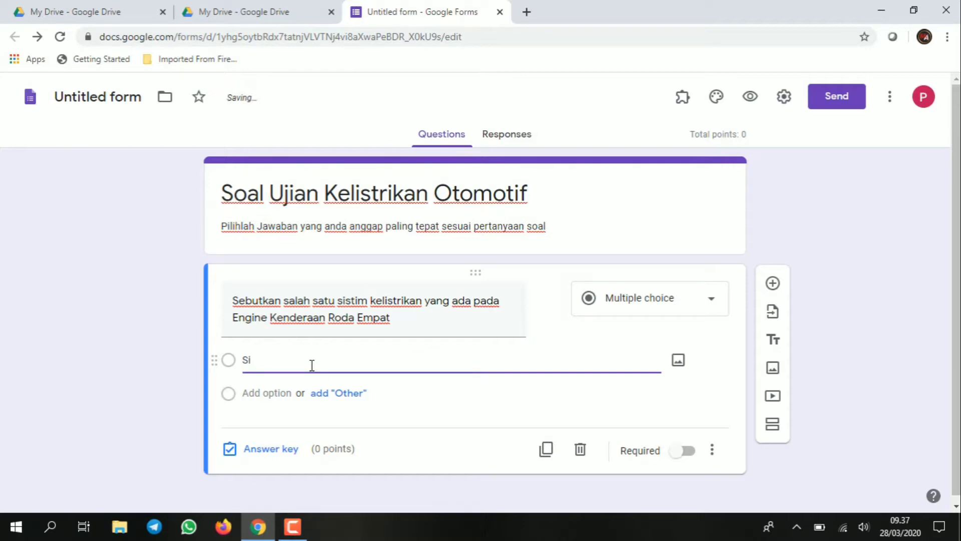
text(stim PElumasan)
click(285, 359)
key(BackSpace)
text(e)
click(250, 395)
text(Sistim )
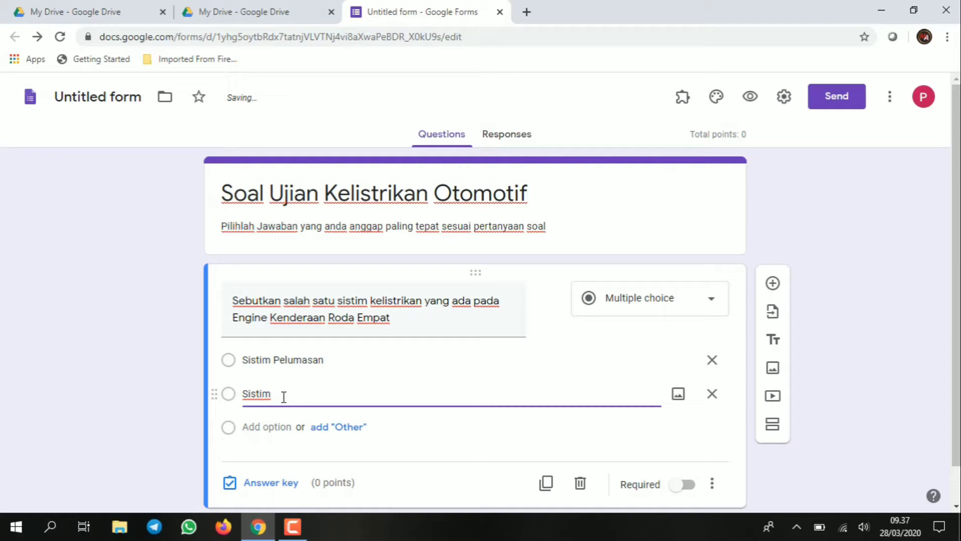
text(Pendingi)
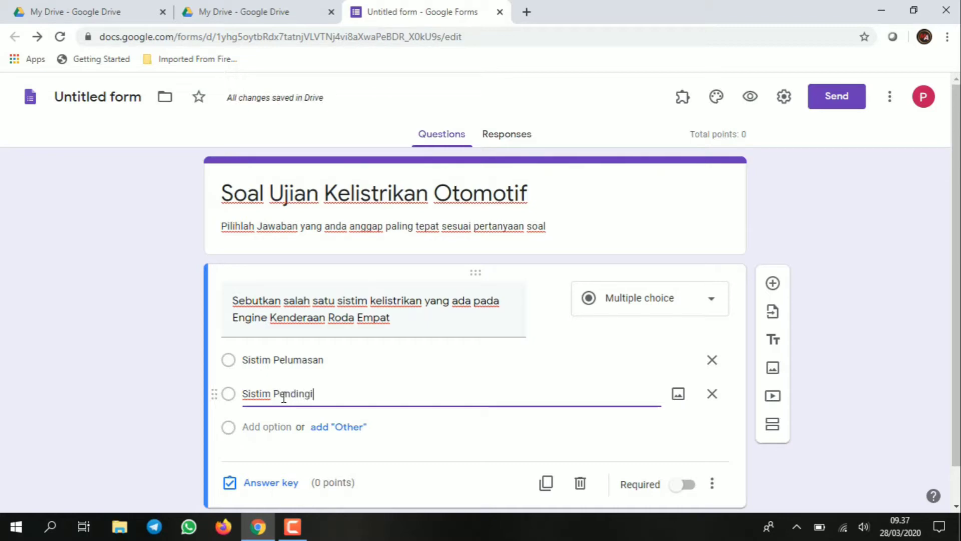
text(nan)
- Add "Sistim Rem" and "Sistim Pengisian" as the third and fourth answer options
click(255, 429)
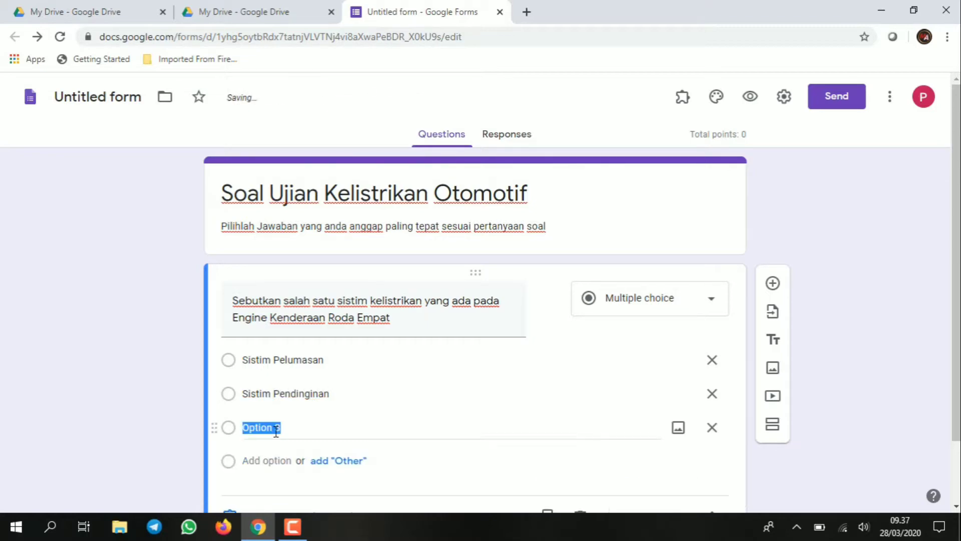
text(Sisti)
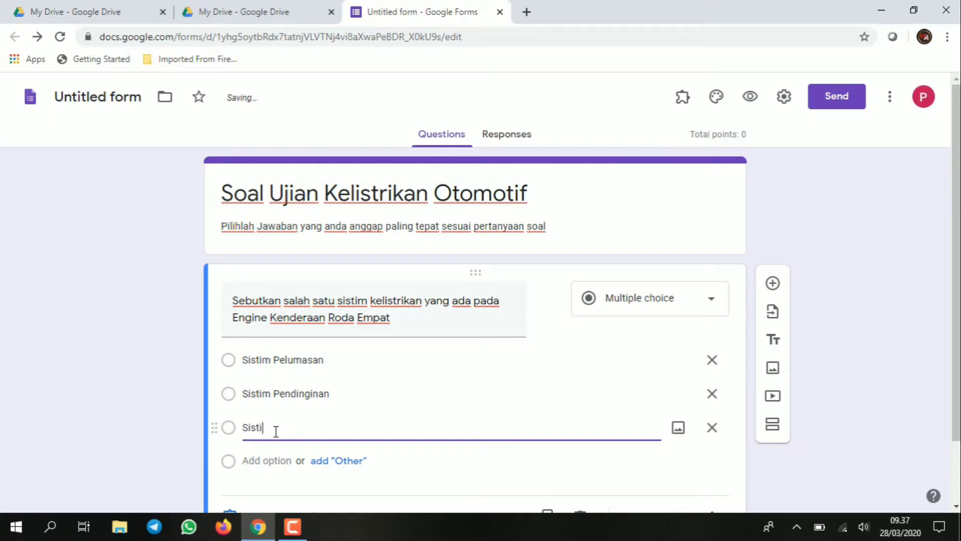
text(m Rem)
click(263, 459)
text(Sis)
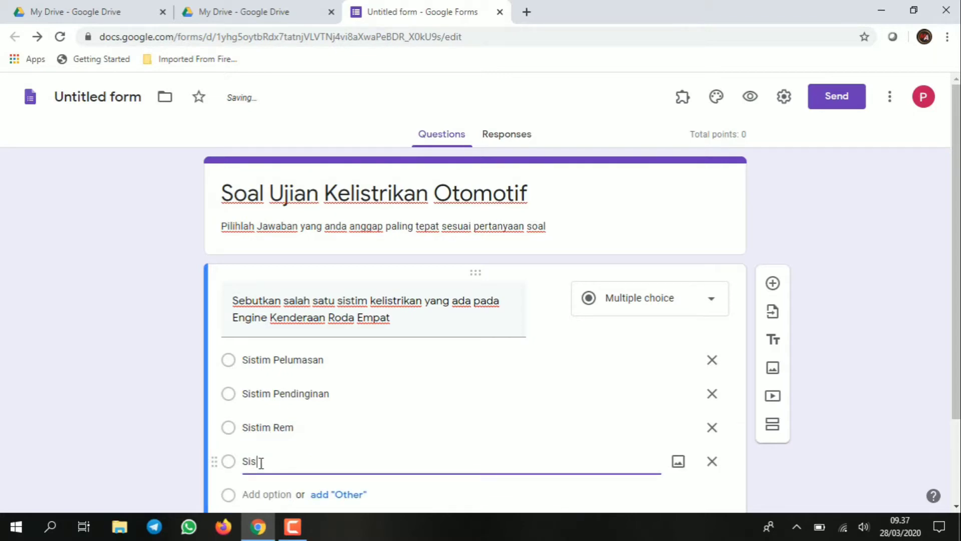
text(tim)
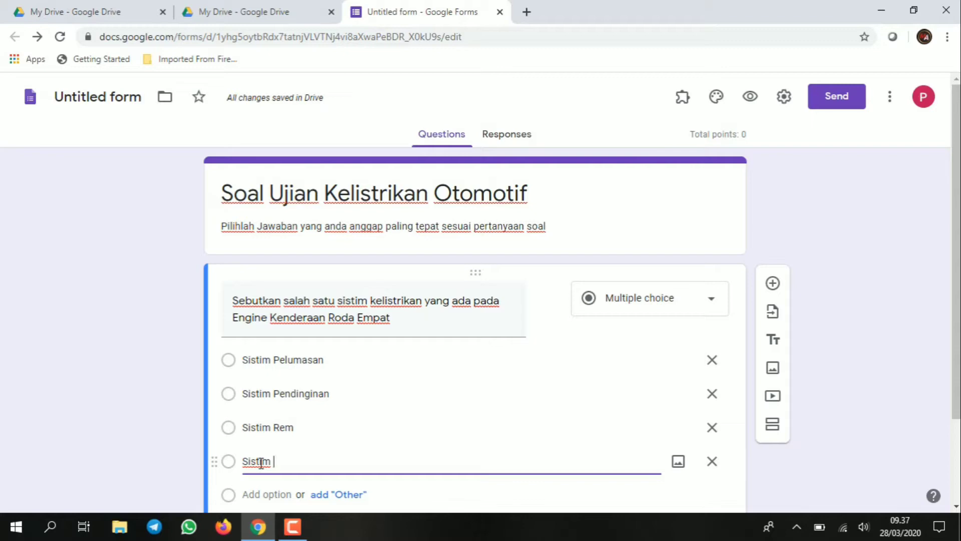
text(Pengisian)
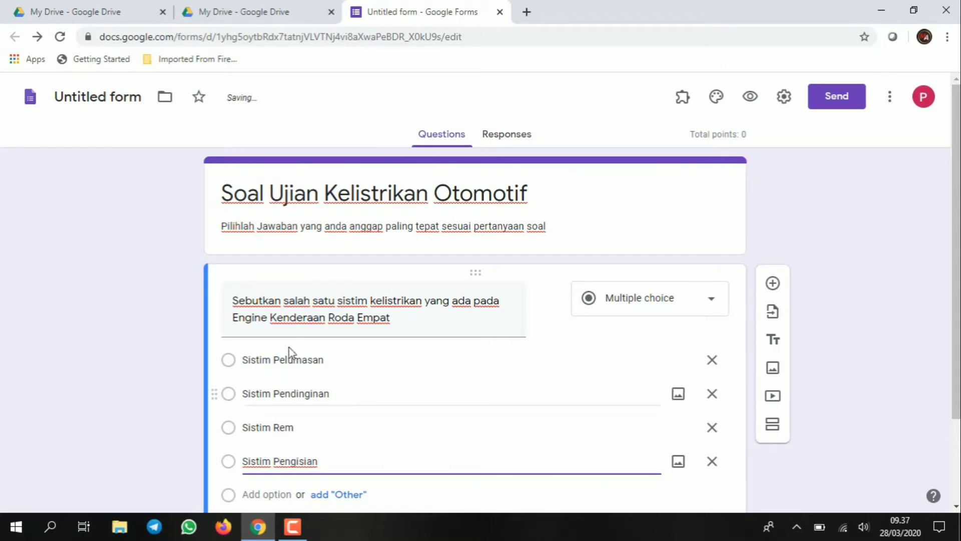
- Set the question's answer key to "Sistim Pengisian" with a value of 5 points
scroll(358, 381, down, 1)
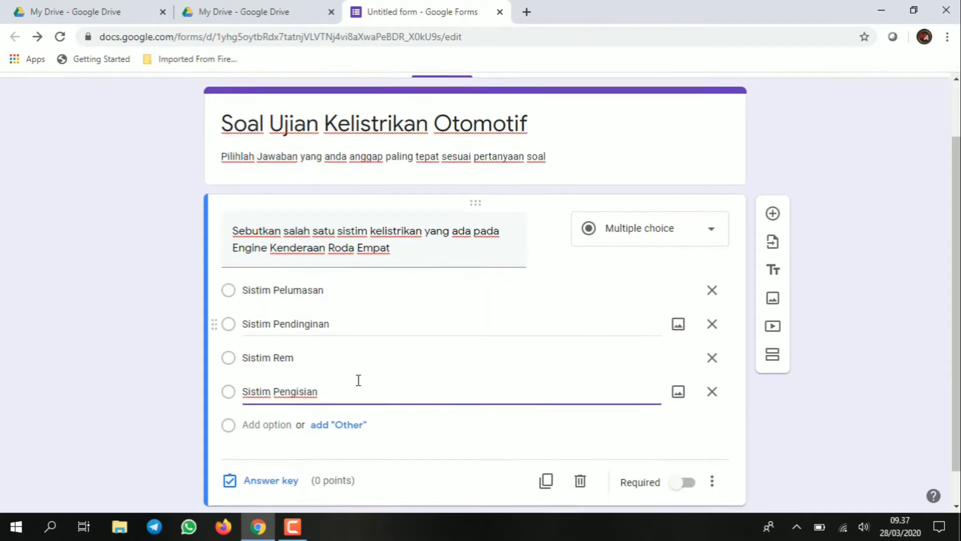
scroll(359, 381, down, 1)
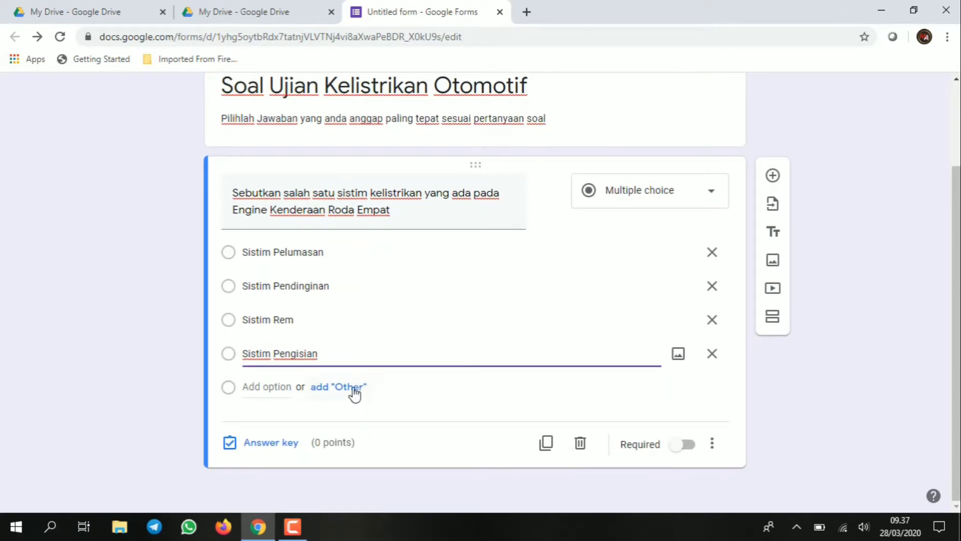
click(286, 446)
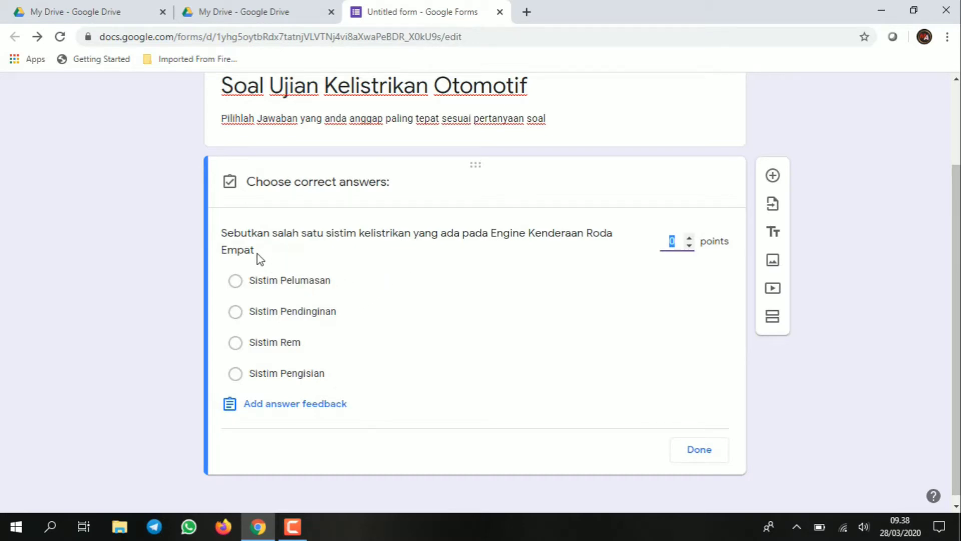
click(235, 375)
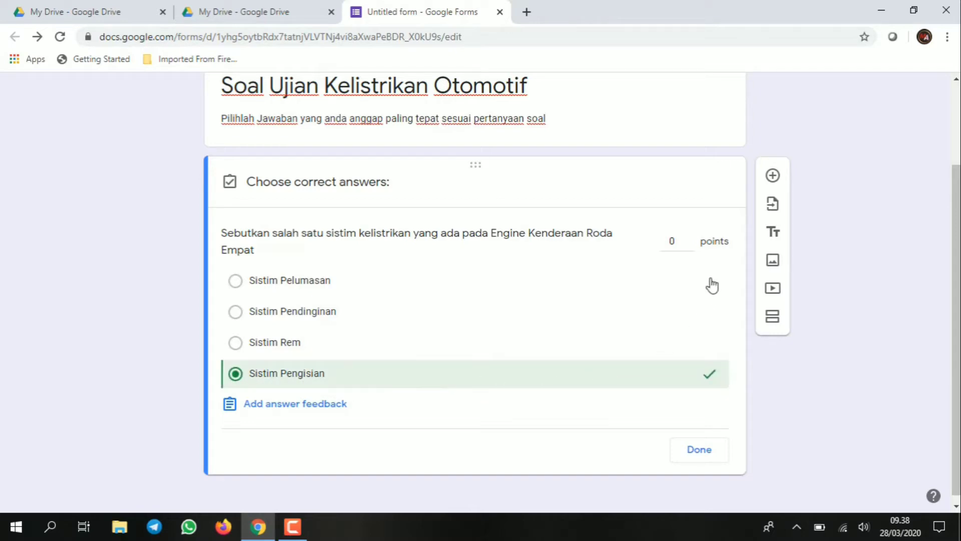
triple_click(689, 238)
click(688, 239)
click(689, 239)
click(709, 457)
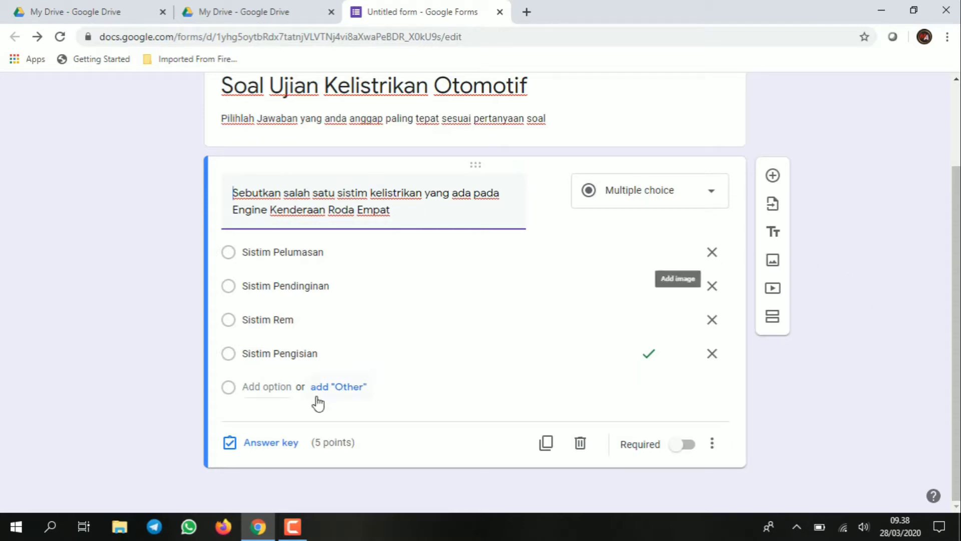
- Add a second multiple-choice question with the text "Sistim Penggerak Awal padan kenderaan adalah..."
click(772, 176)
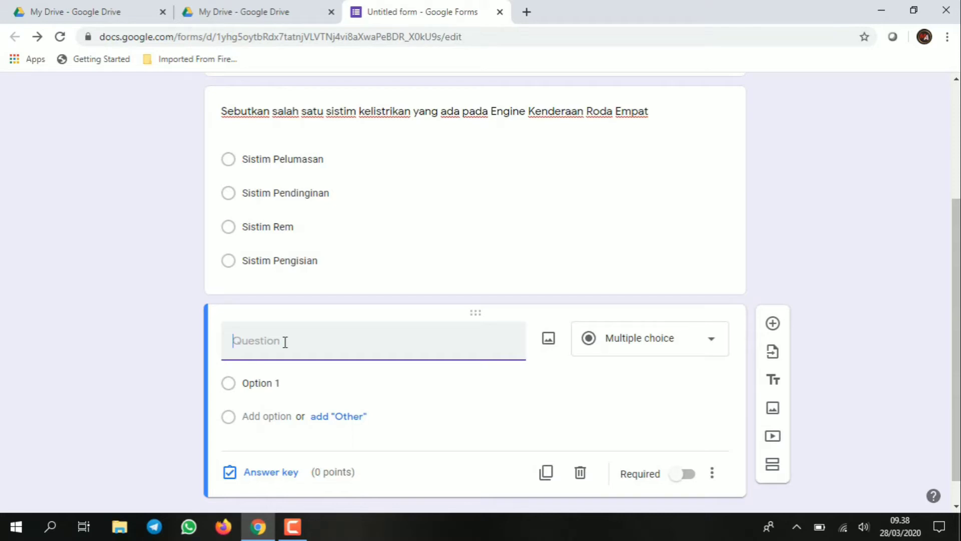
text(Sistim Penggerak )
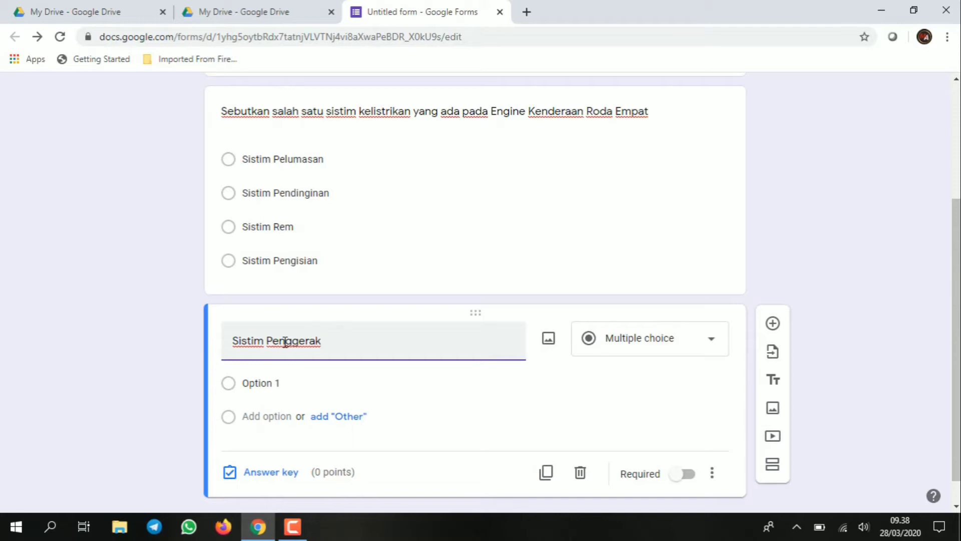
text(Awala)
key(BackSpace)
key(BackSpace)
text(padan kendera)
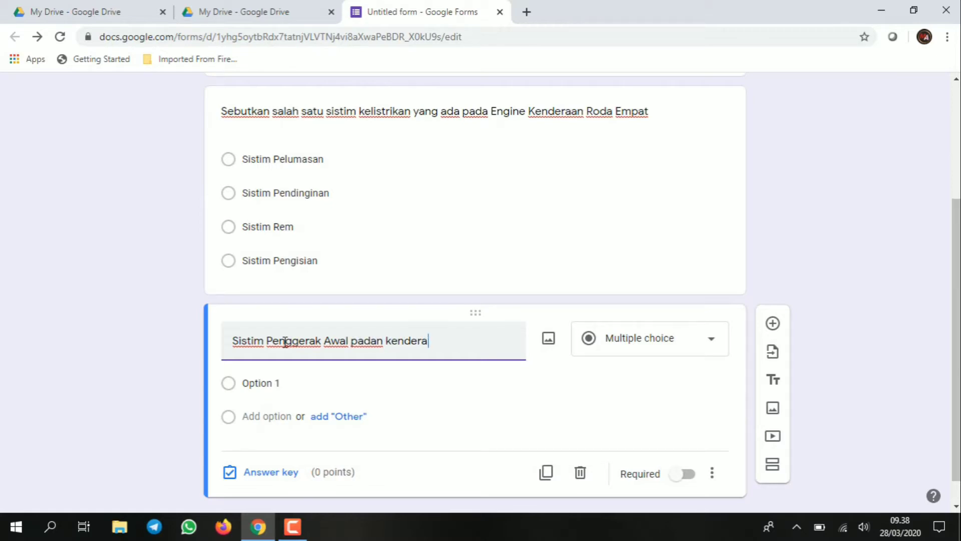
text(an adalah...)
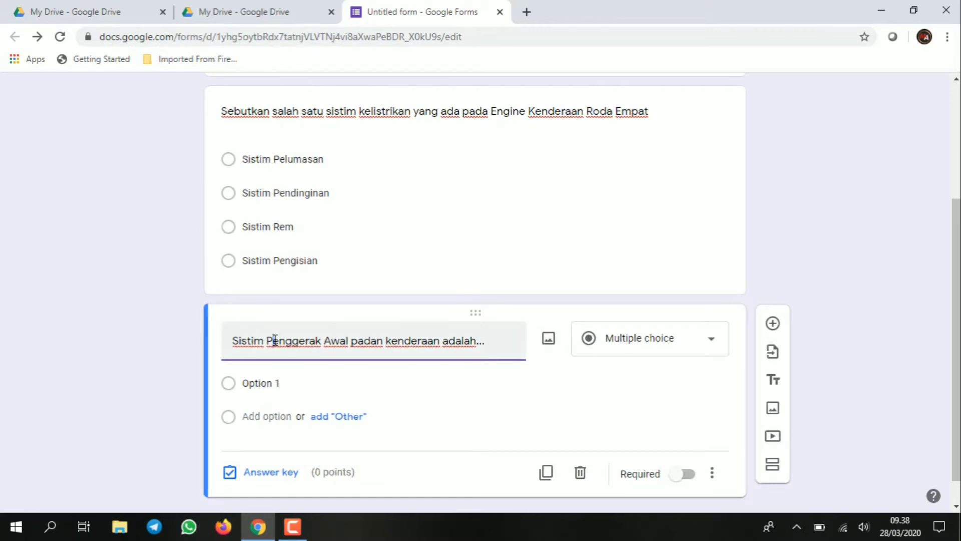
- Correct the second question's text to "Sistim penggerak awal pada kenderaan adalah..."
click(275, 340)
key(BackSpace)
text(p)
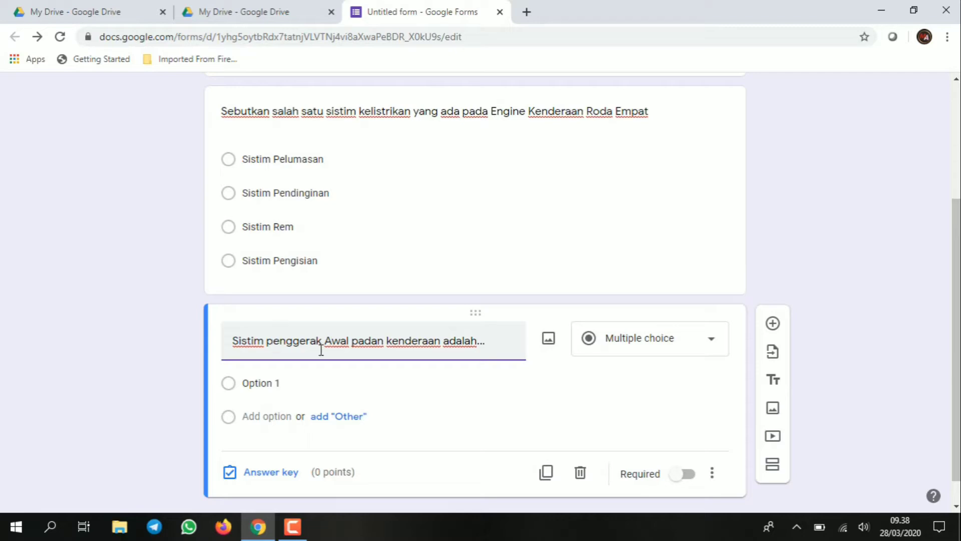
click(328, 340)
key(Delete)
text(a)
click(384, 342)
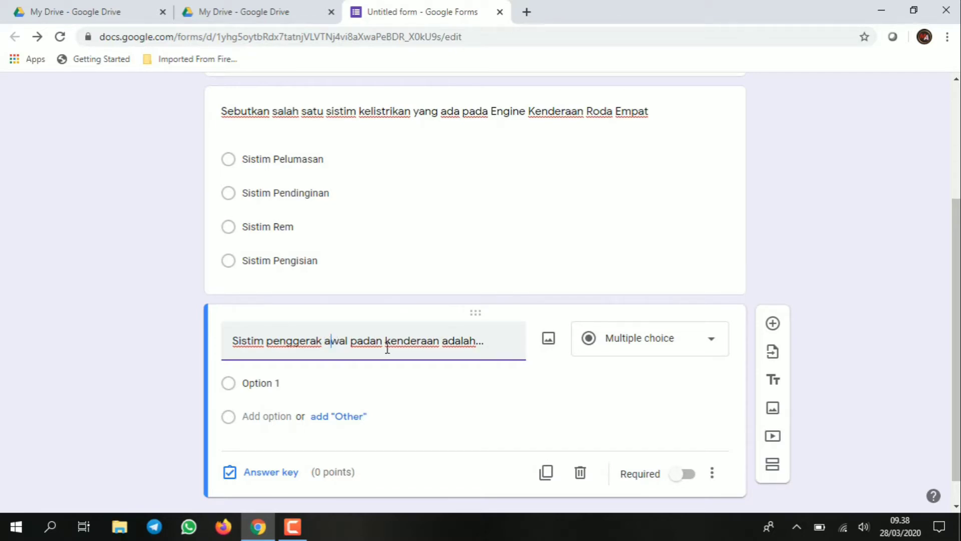
key(BackSpace)
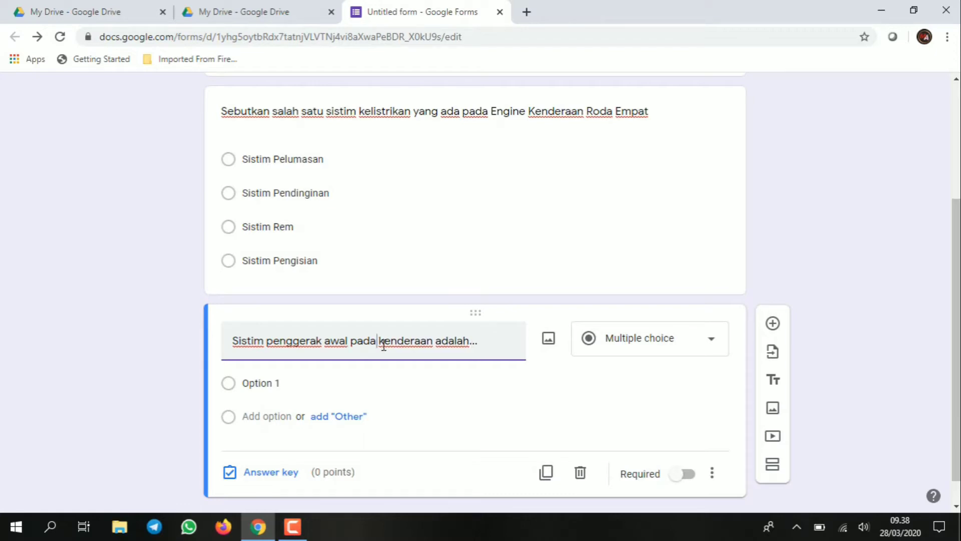
click(319, 384)
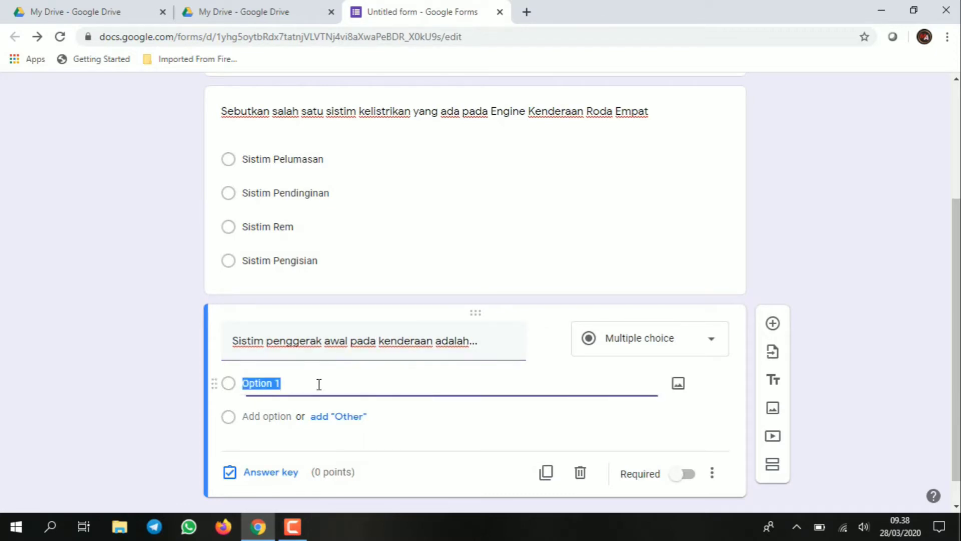
click(265, 158)
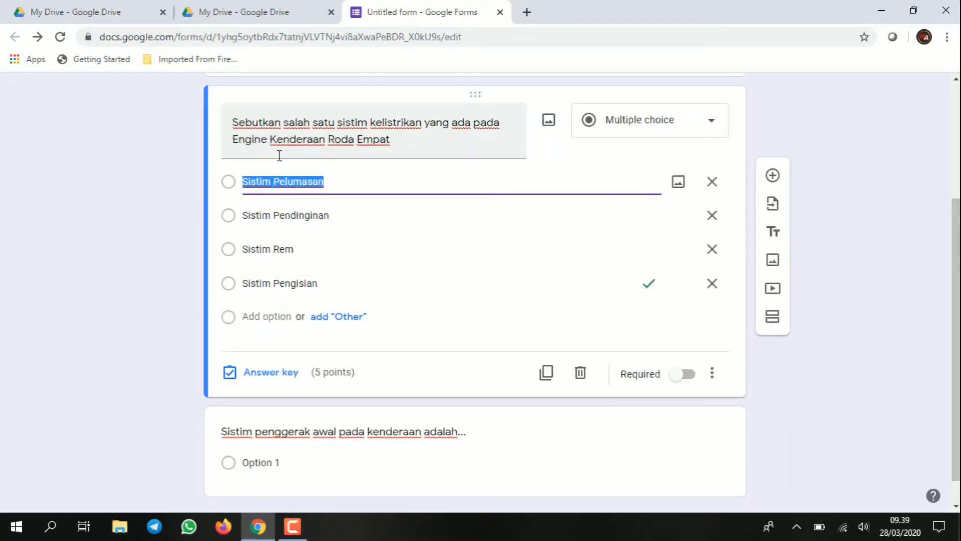
right_click(280, 186)
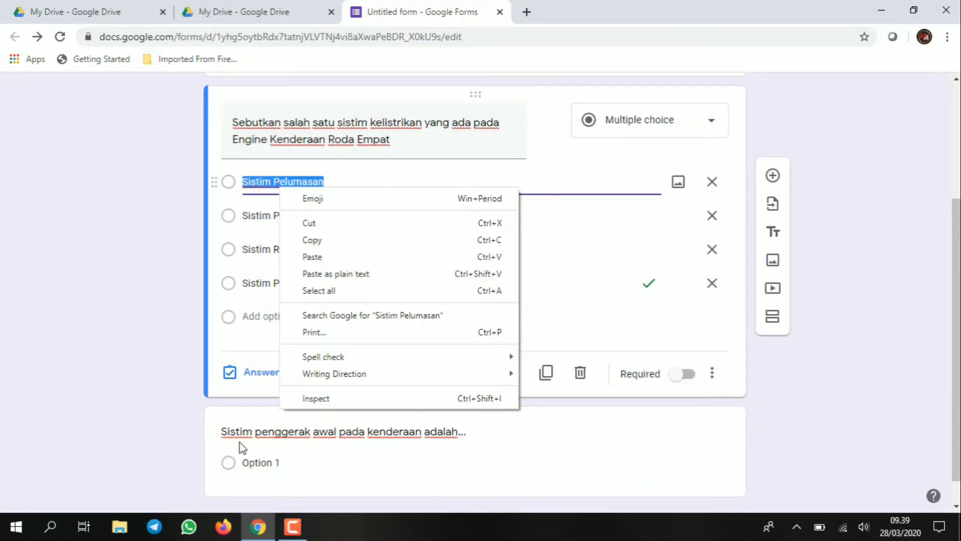
click(230, 470)
click(230, 470)
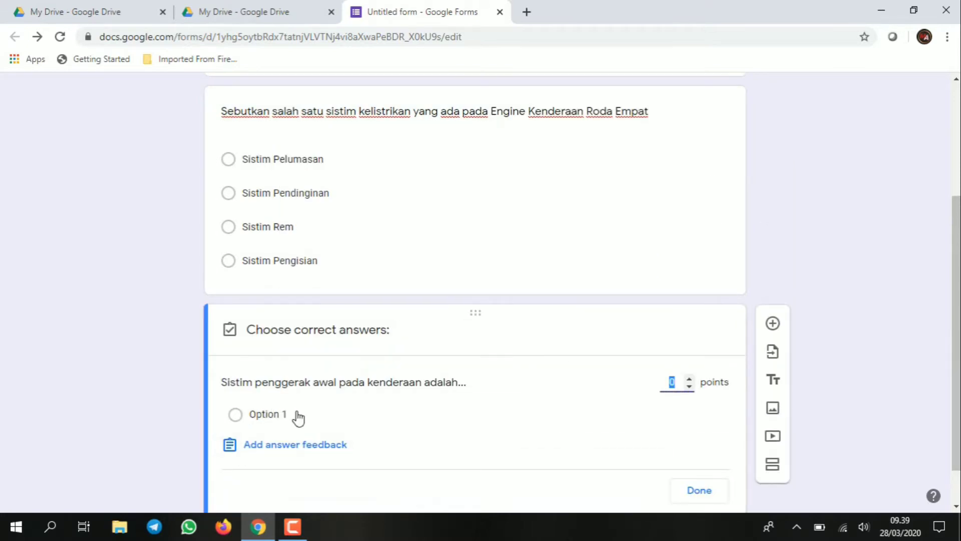
click(256, 417)
click(268, 422)
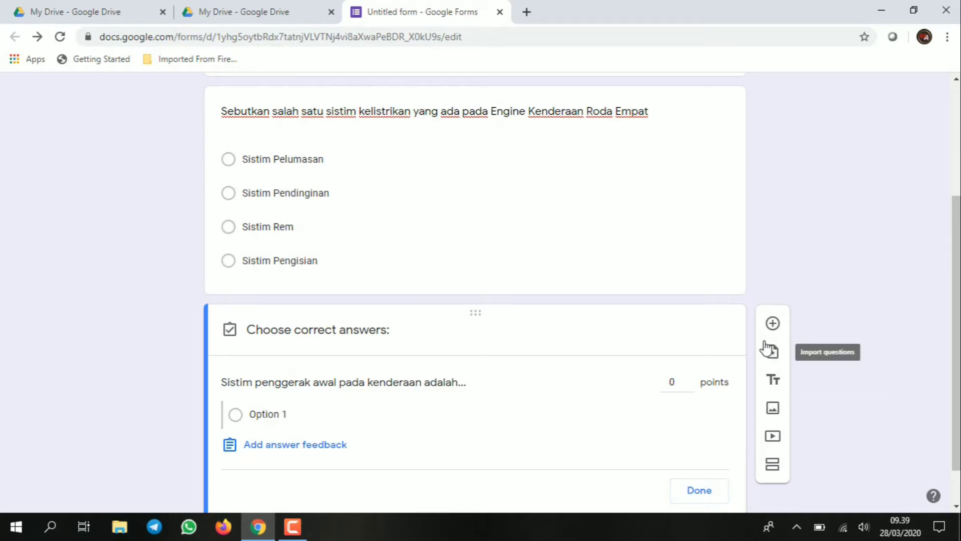
scroll(673, 408, down, 1)
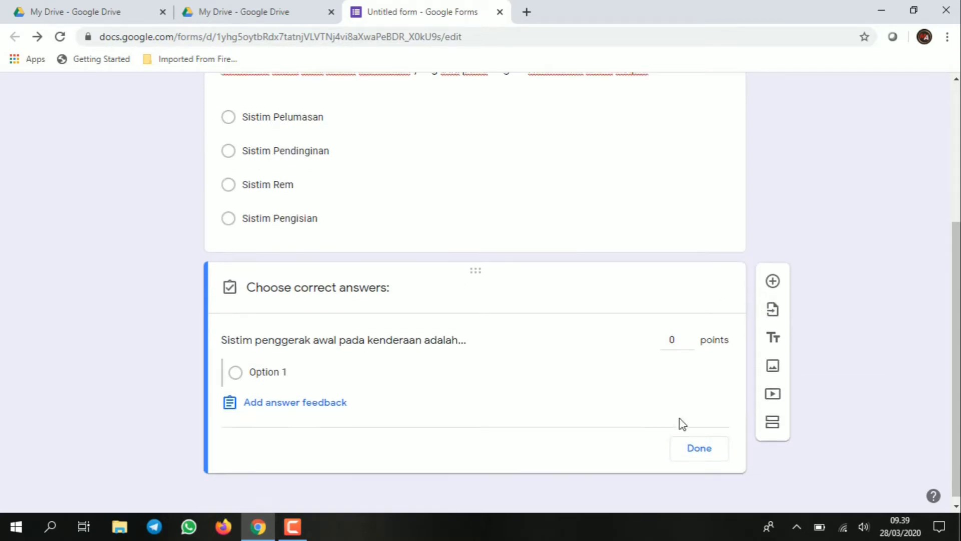
click(689, 448)
- Enter "Sistim Pelumasan" and "Sistim Pendinginan" as the first and second answer options of the second question
click(319, 356)
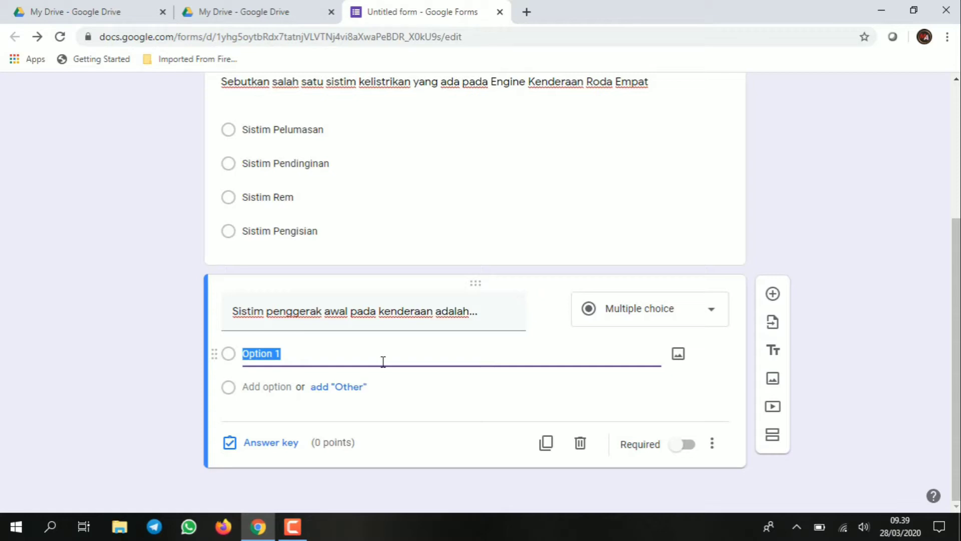
text(S)
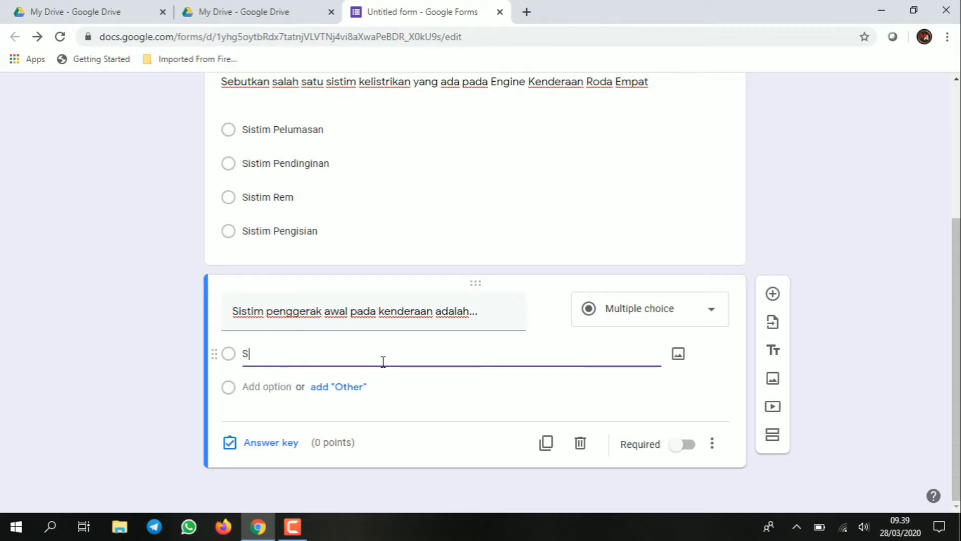
text(istim Pelumasan)
click(272, 386)
text(Sistim)
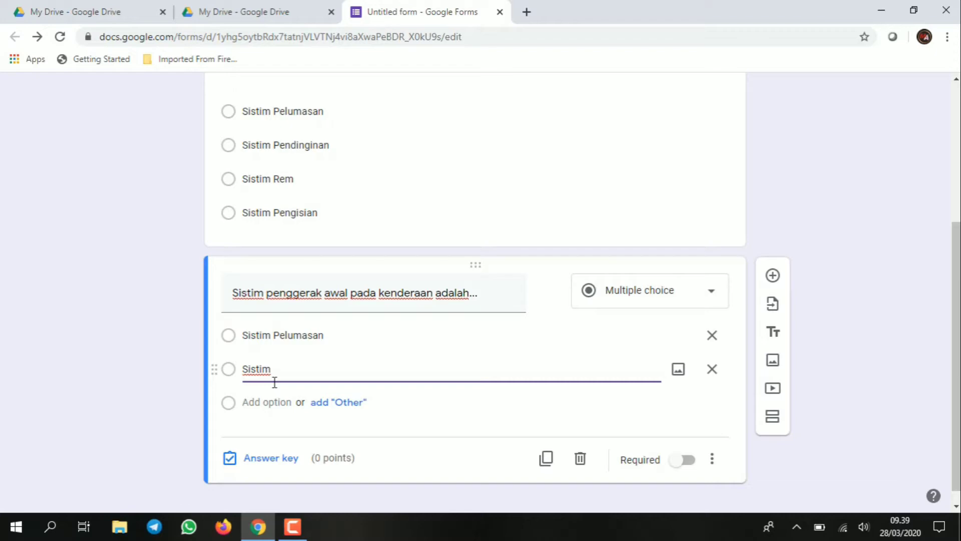
text( Pendinginan)
- Add "Sistim Starter" and "Sistin Pengapian" as the second question's third and fourth answer options
click(267, 402)
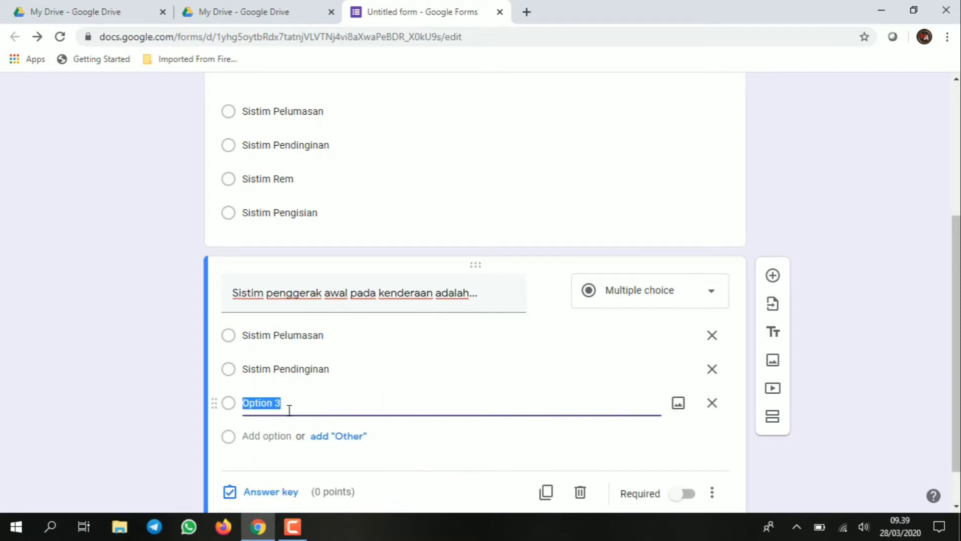
text(Sistin)
key(BackSpace)
key(BackSpace)
text(m Starter)
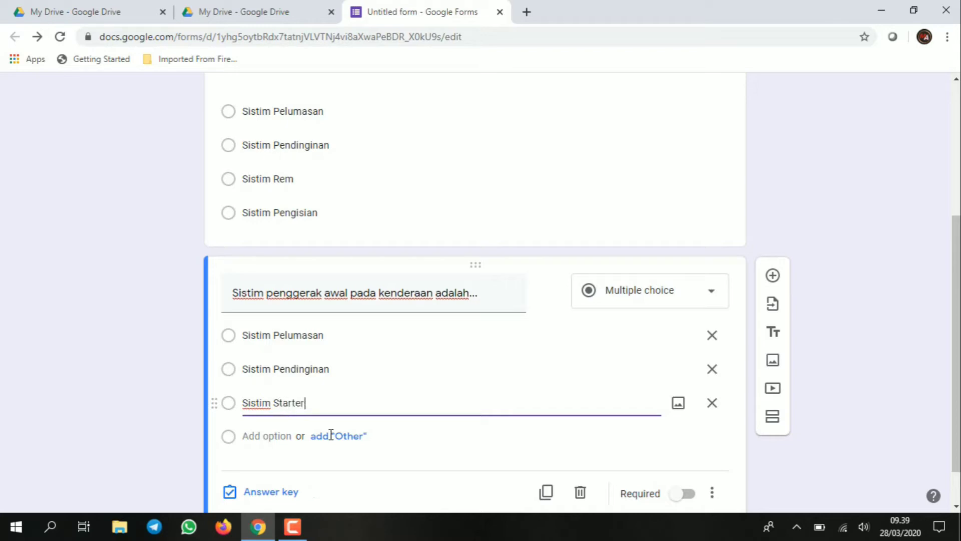
click(273, 438)
text(S)
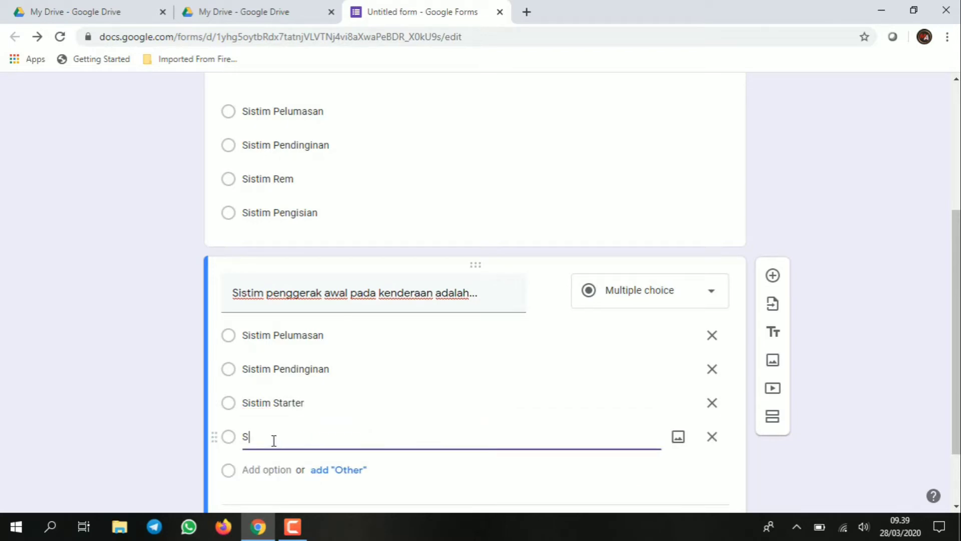
text(istin Pengapian)
- Set the second question's answer key to "Sistim Starter" with a value of 5 points
scroll(365, 420, down, 2)
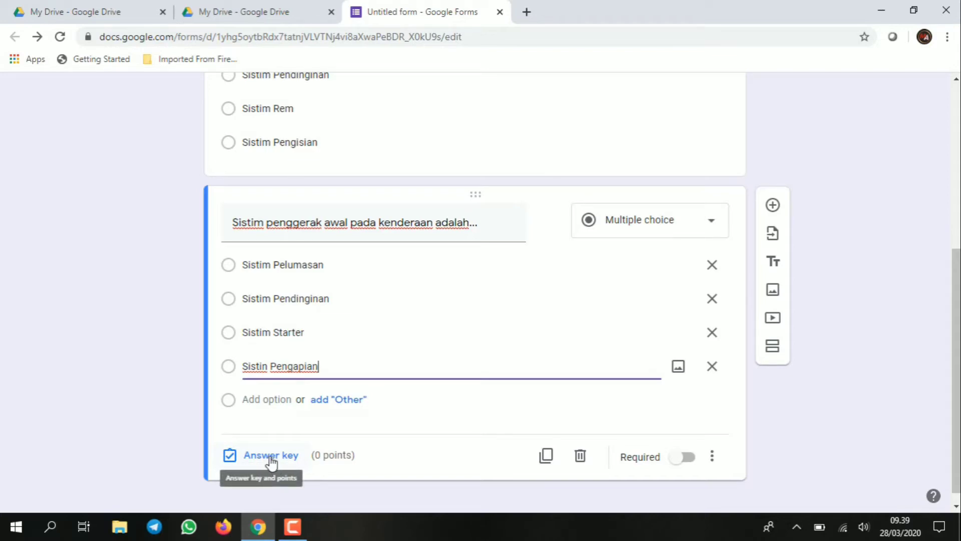
click(274, 462)
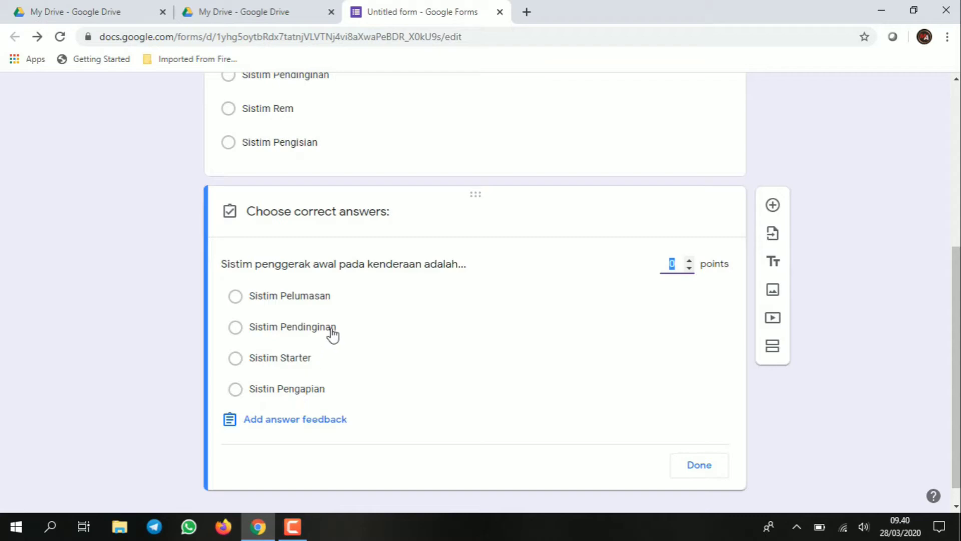
click(274, 363)
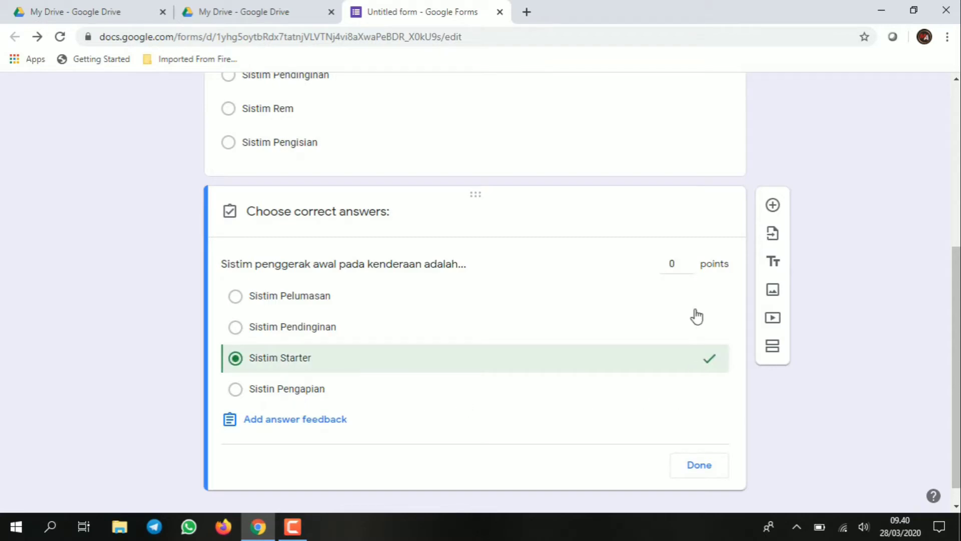
click(690, 262)
click(690, 262)
click(689, 261)
click(694, 454)
click(692, 463)
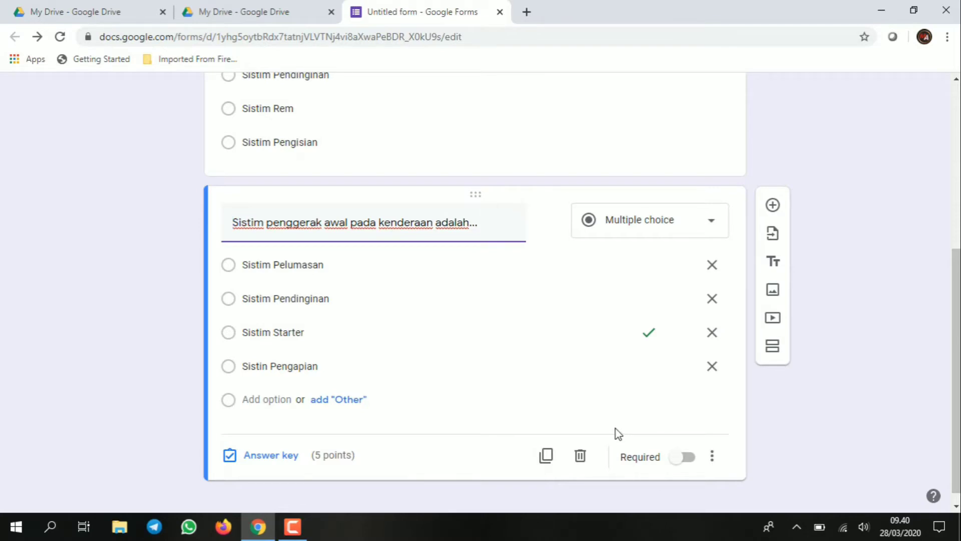
- Mark both the second and the first question as required
scroll(554, 264, up, 3)
scroll(591, 306, down, 3)
click(686, 463)
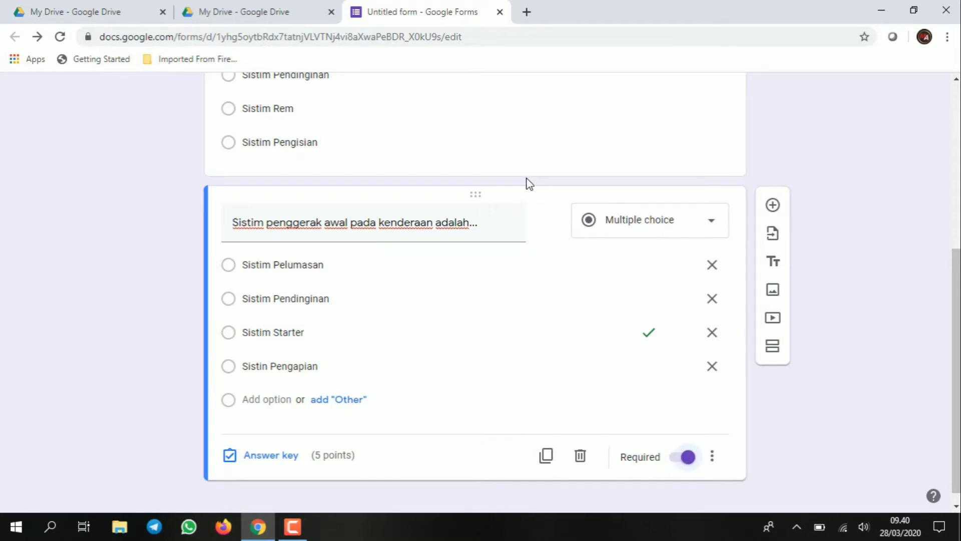
scroll(523, 231, up, 3)
click(524, 230)
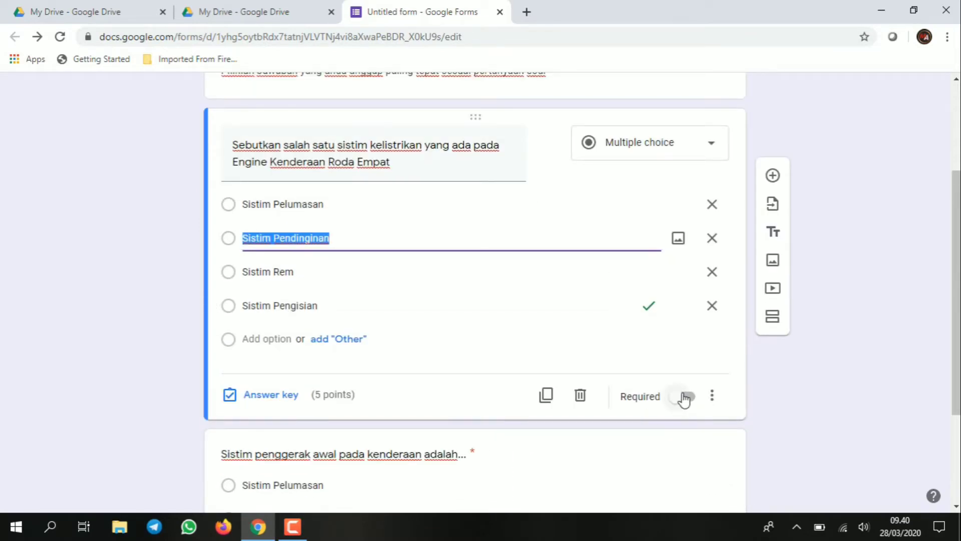
- Look through the marketplace of add-ons that work with Forms and close it again
scroll(811, 282, up, 3)
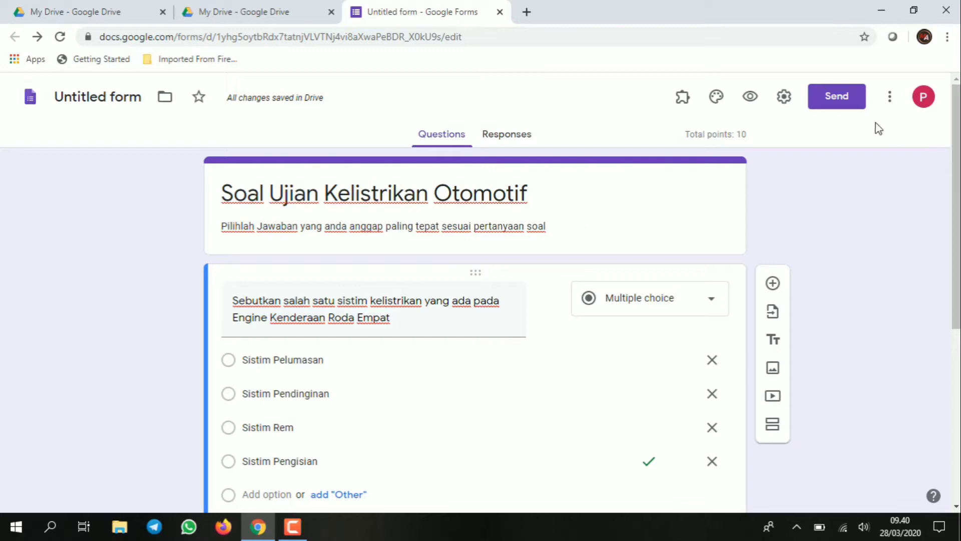
click(889, 99)
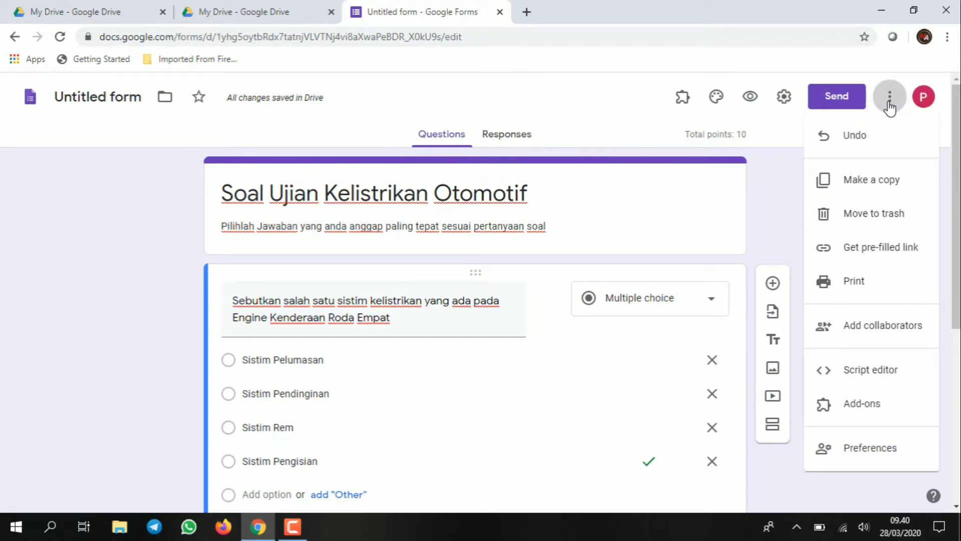
click(877, 416)
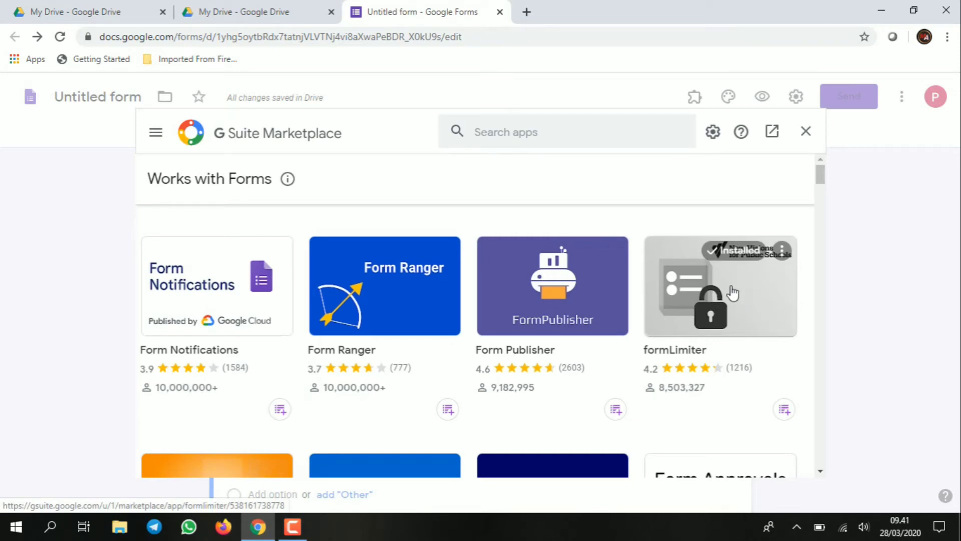
click(806, 132)
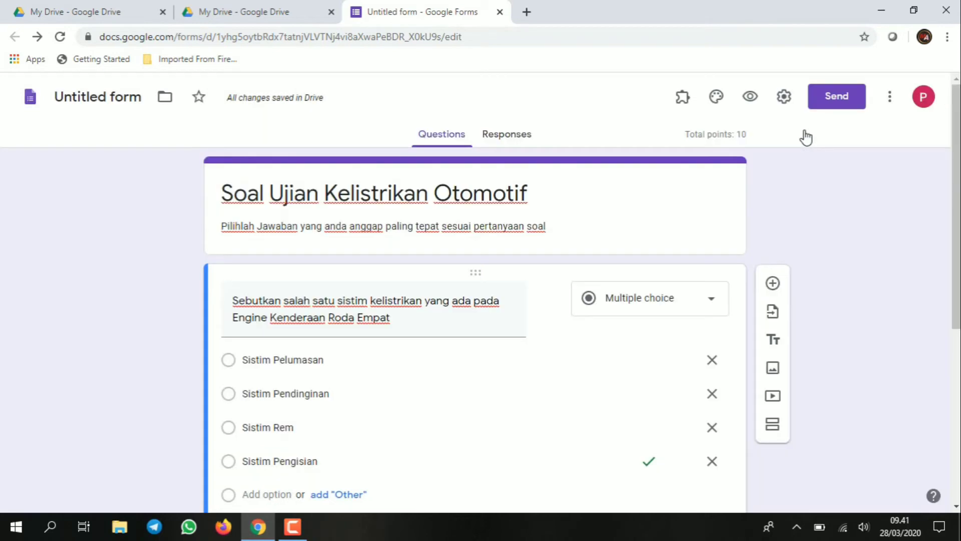
- Open the installed formLimiter add-on to view its available options, and close it again
click(684, 102)
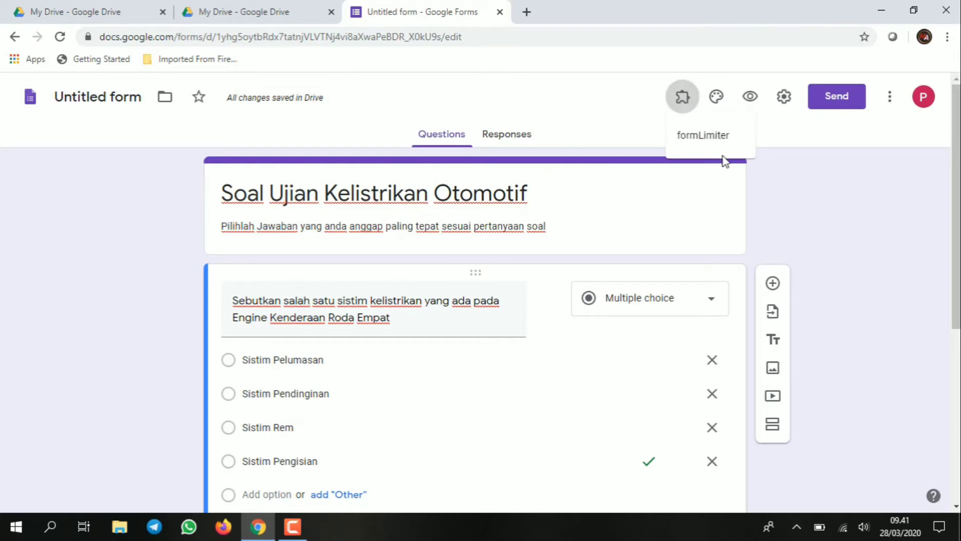
click(711, 138)
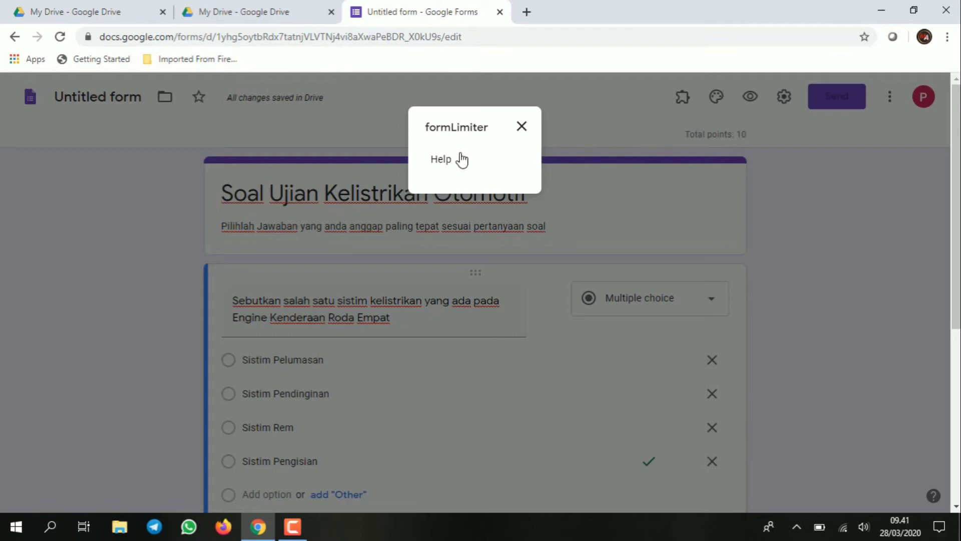
click(800, 524)
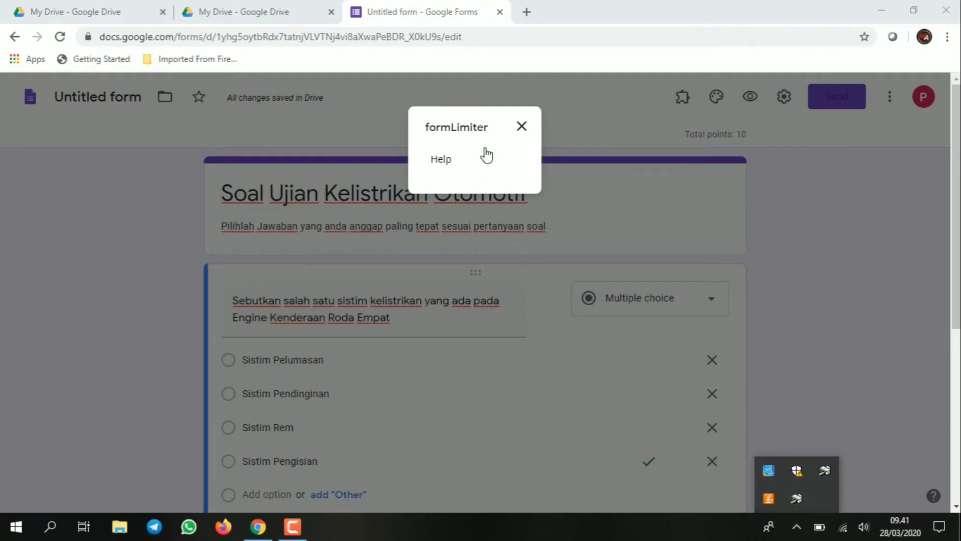
click(521, 131)
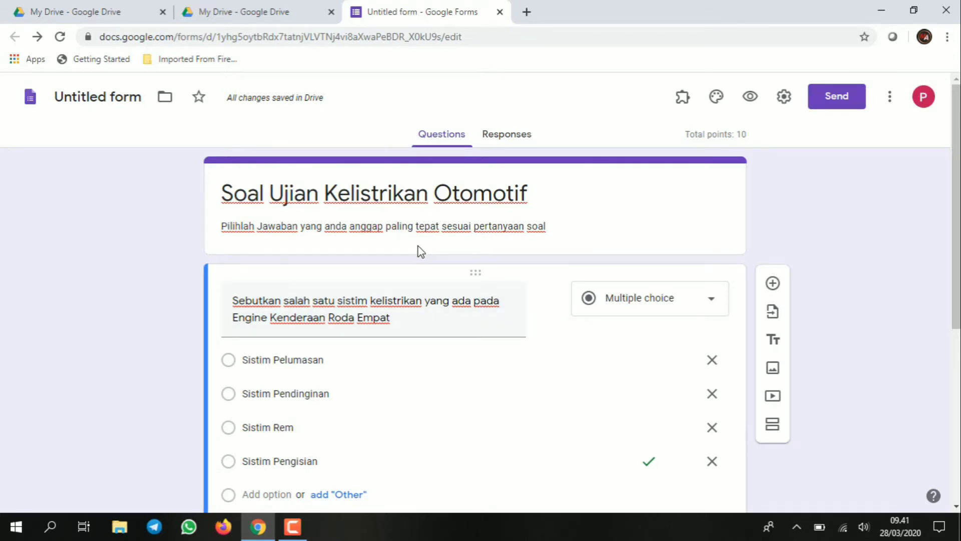
- Review both finished questions and open a preview of the quiz as respondents see it
scroll(408, 259, down, 5)
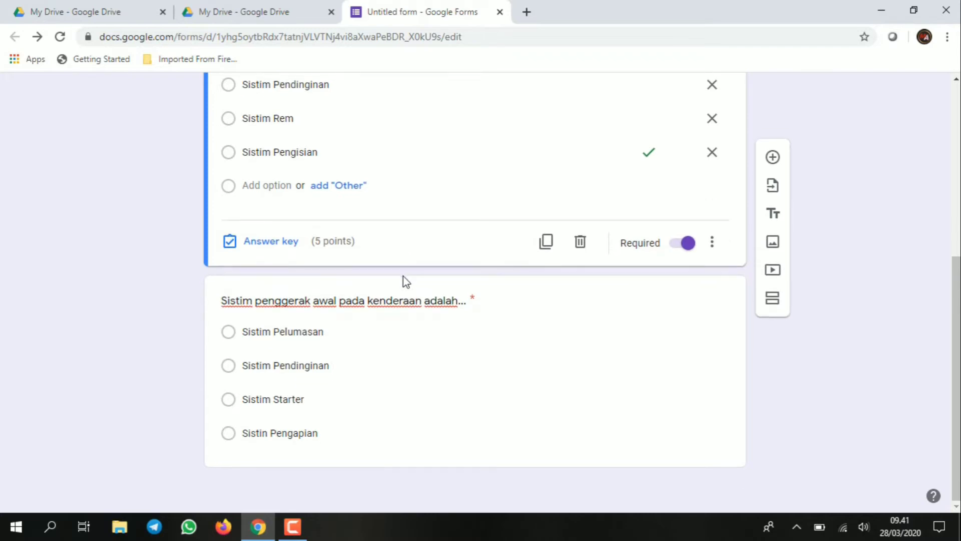
scroll(633, 335, up, 6)
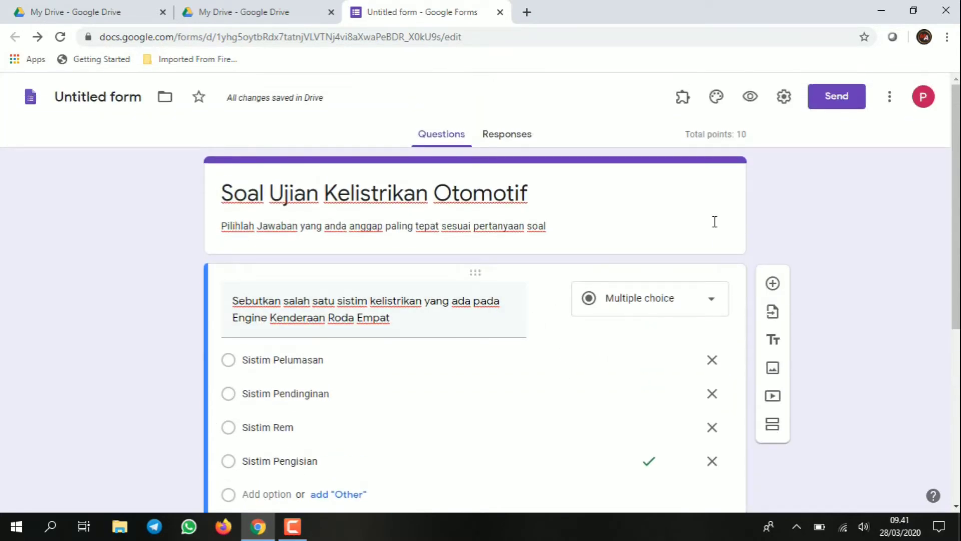
click(751, 97)
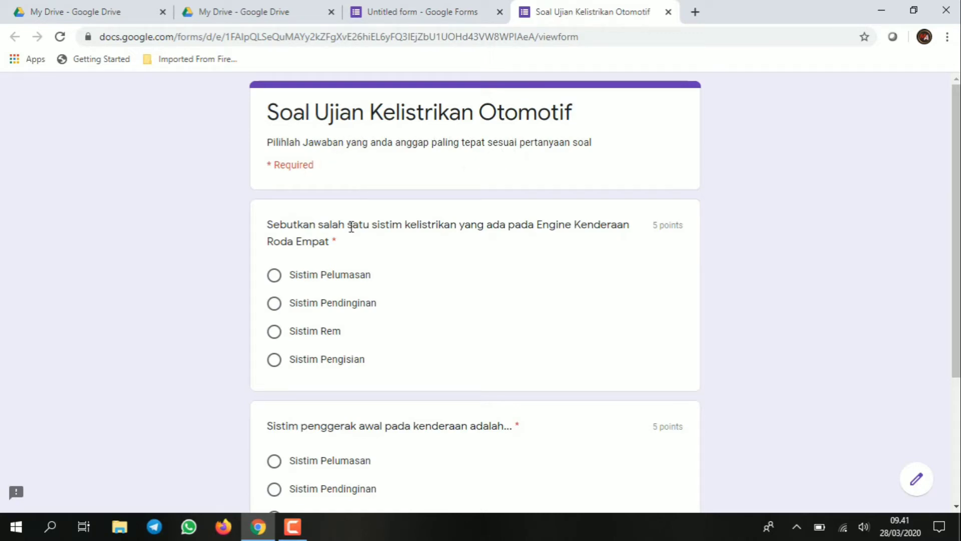
- Answer the quiz with "Sistim Pengisian" for the first question and "Sistim Starter" for the second, and submit the response
scroll(398, 229, down, 1)
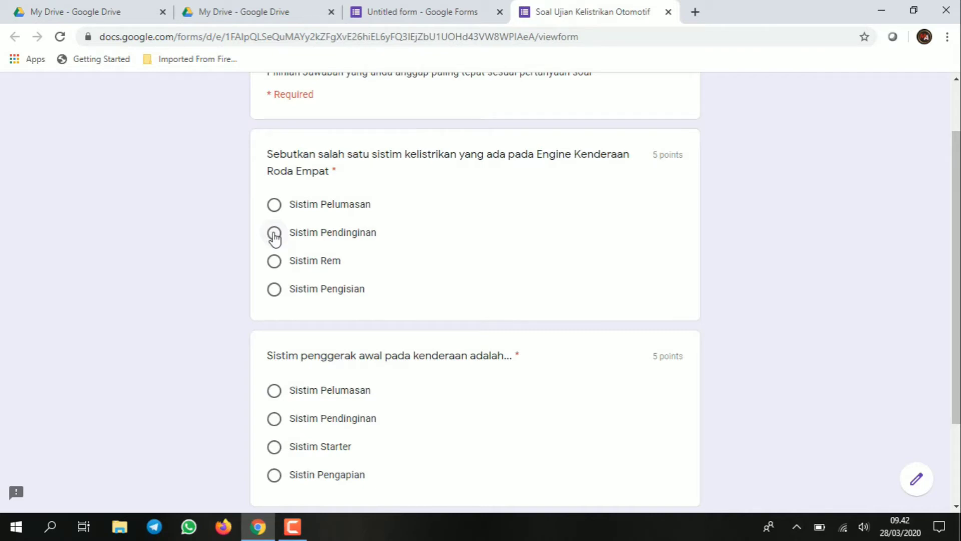
click(275, 289)
scroll(486, 267, down, 2)
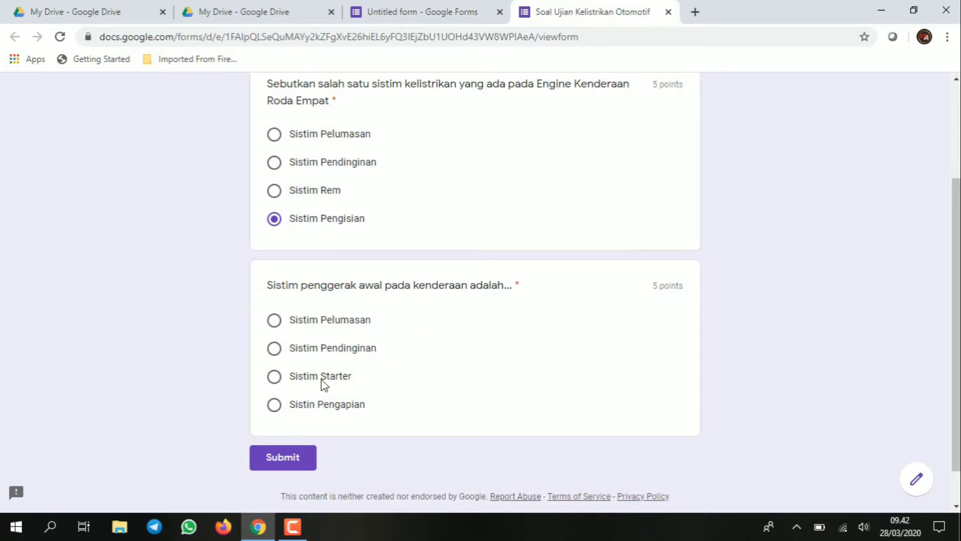
click(289, 456)
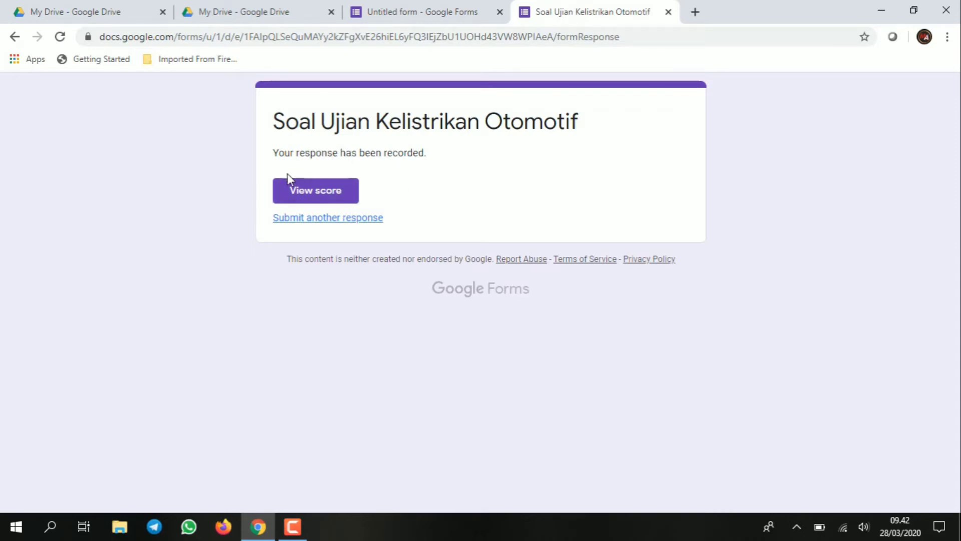
- View the submitted response's score and check the marking of both questions
click(315, 192)
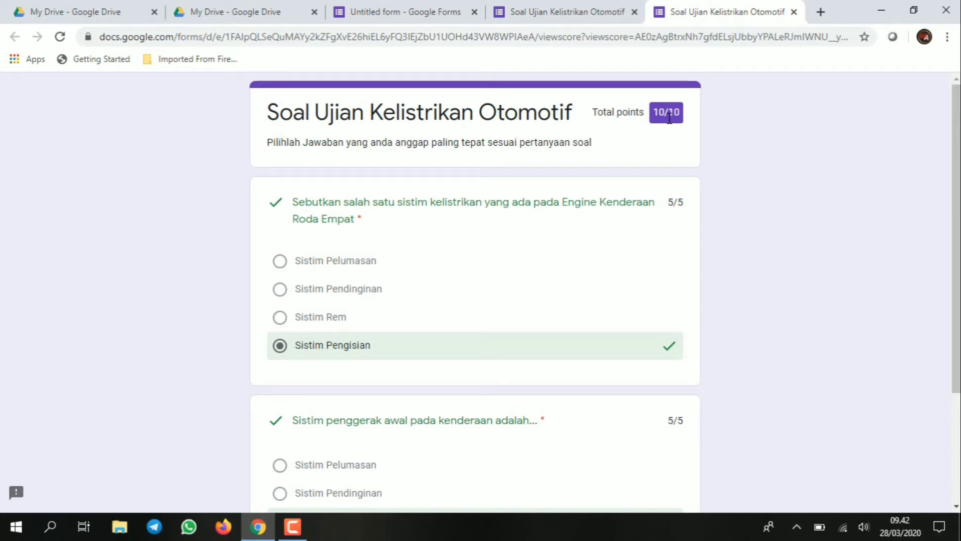
scroll(660, 173, down, 3)
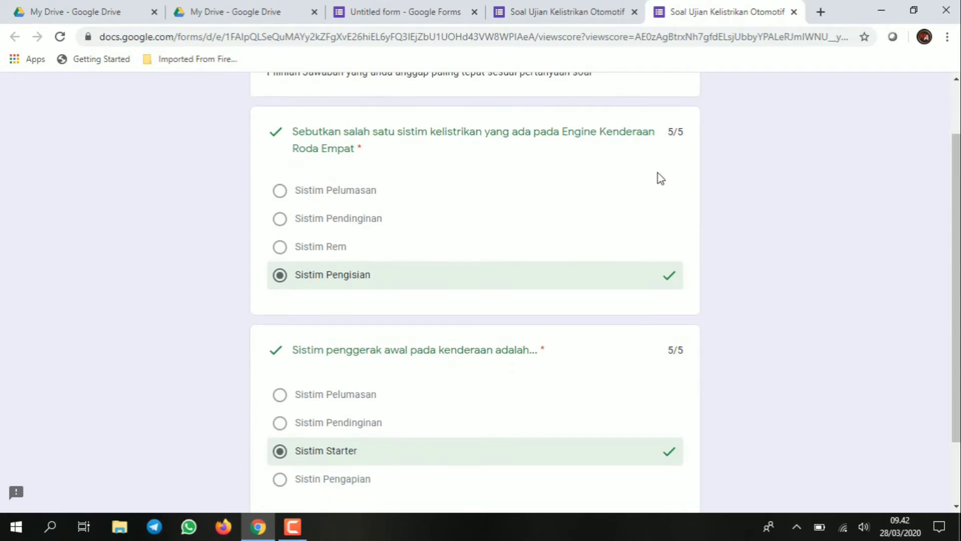
scroll(502, 307, up, 3)
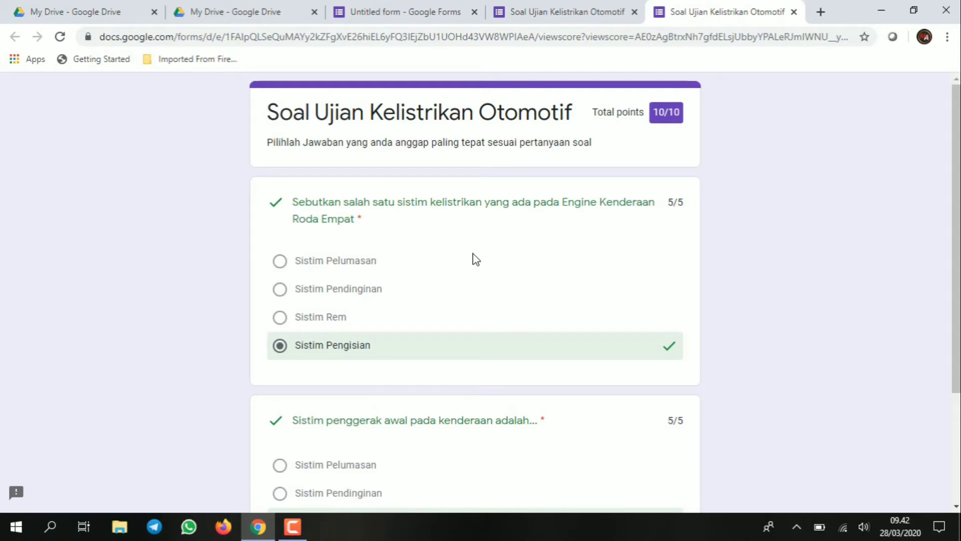
mouse_move(296, 530)
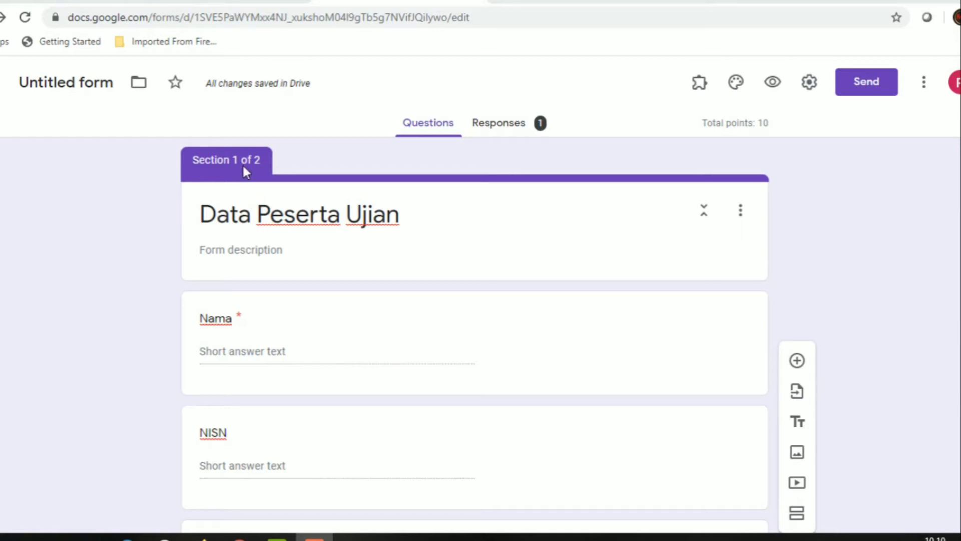
- Review the two-section form, covering the "Data Peserta Ujian" identity fields and the "Soal Ujian Kelistrikan Otomotif" questions
scroll(845, 483, down, 2)
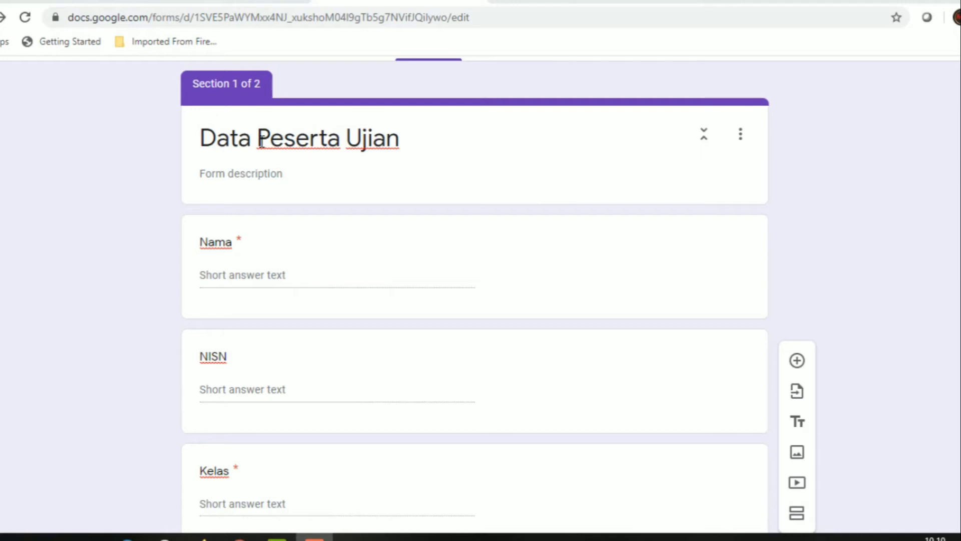
scroll(259, 125, down, 2)
scroll(271, 94, up, 1)
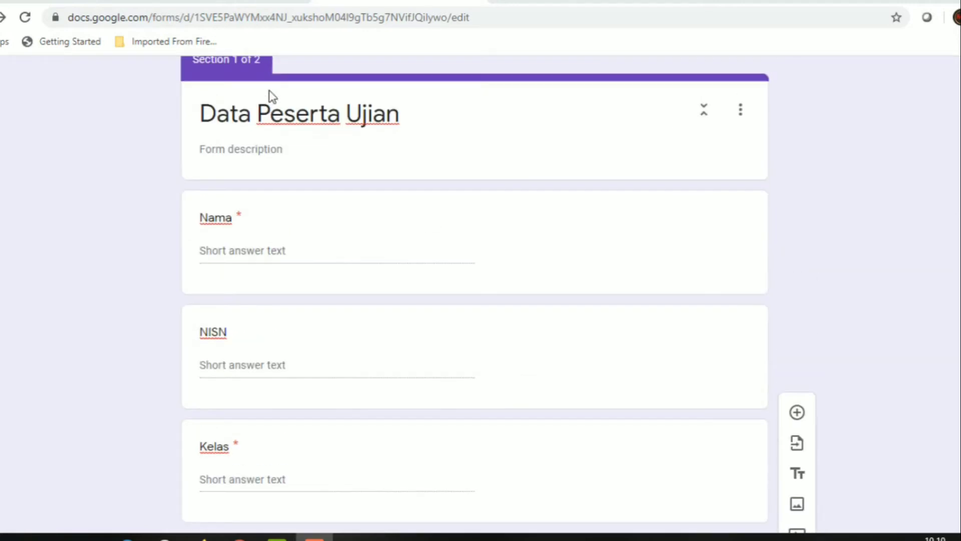
scroll(270, 95, up, 1)
click(264, 138)
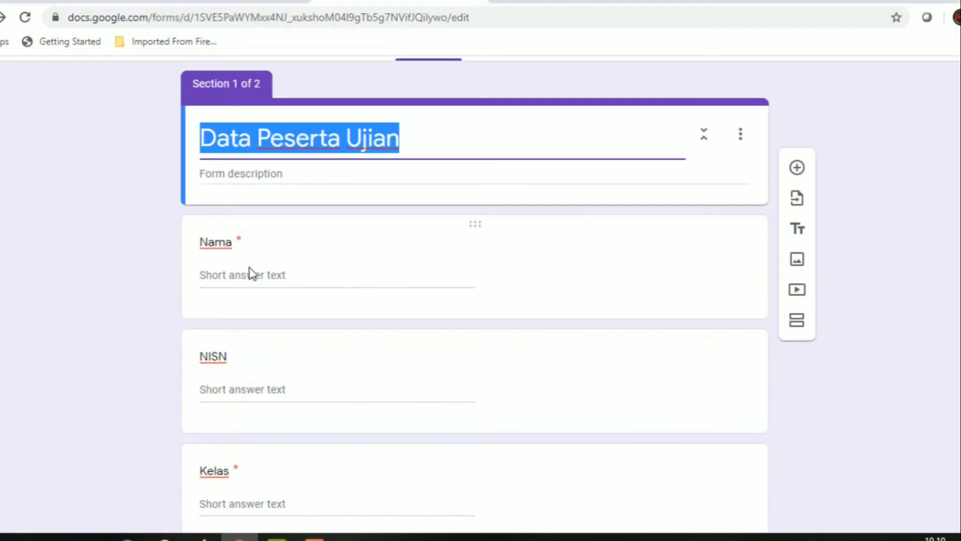
scroll(247, 401, down, 5)
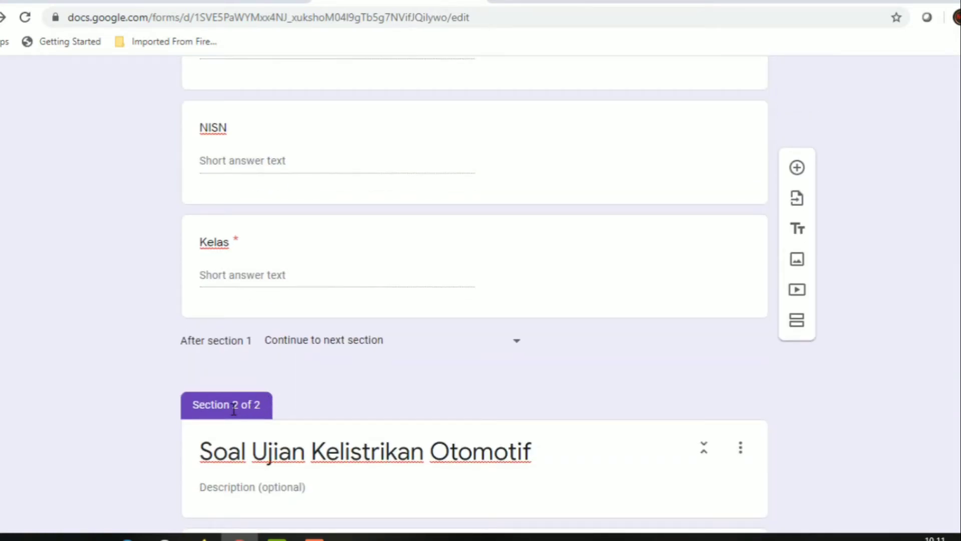
scroll(234, 411, down, 2)
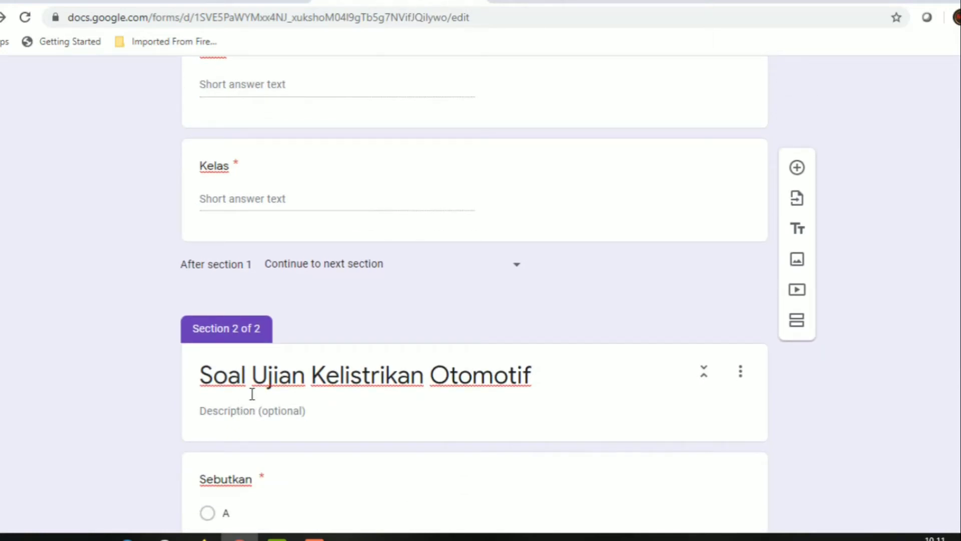
scroll(258, 390, down, 2)
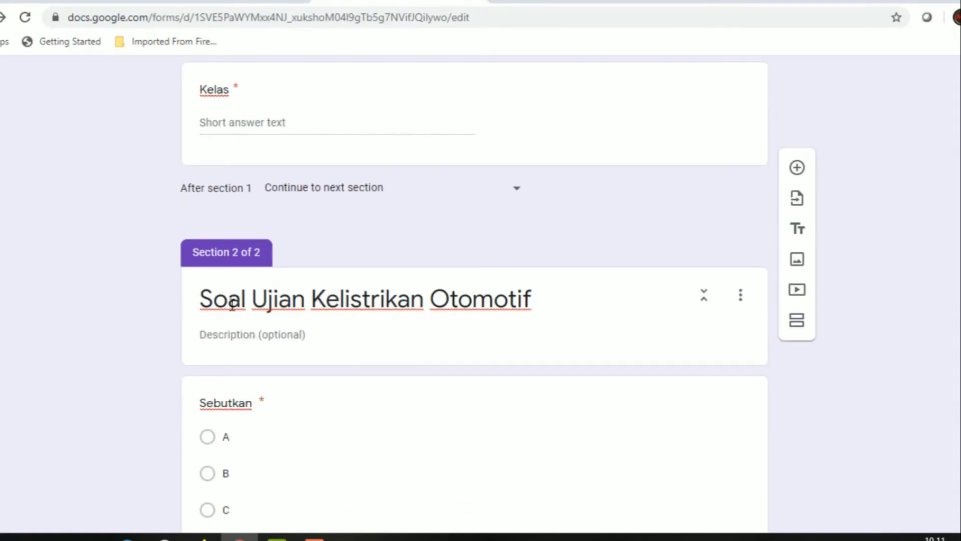
scroll(232, 304, down, 8)
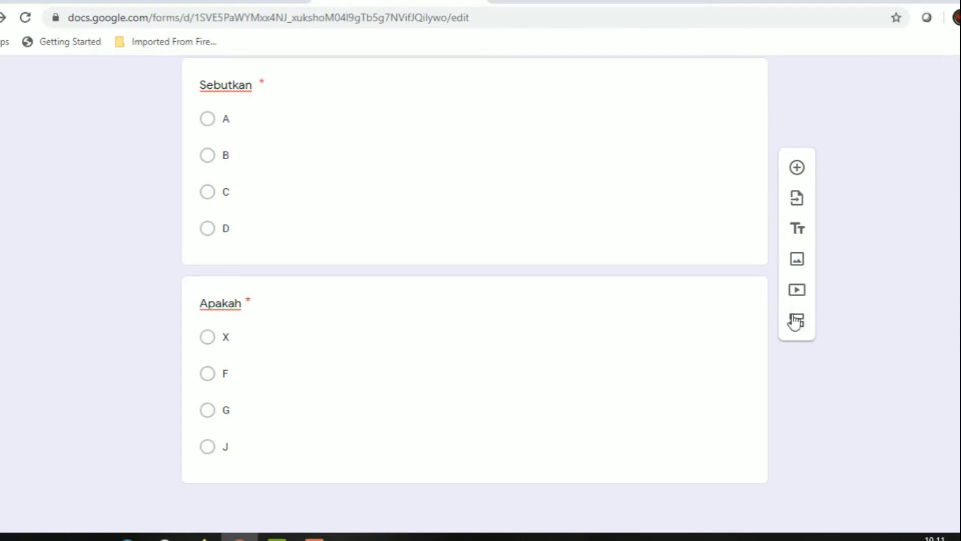
scroll(744, 305, up, 20)
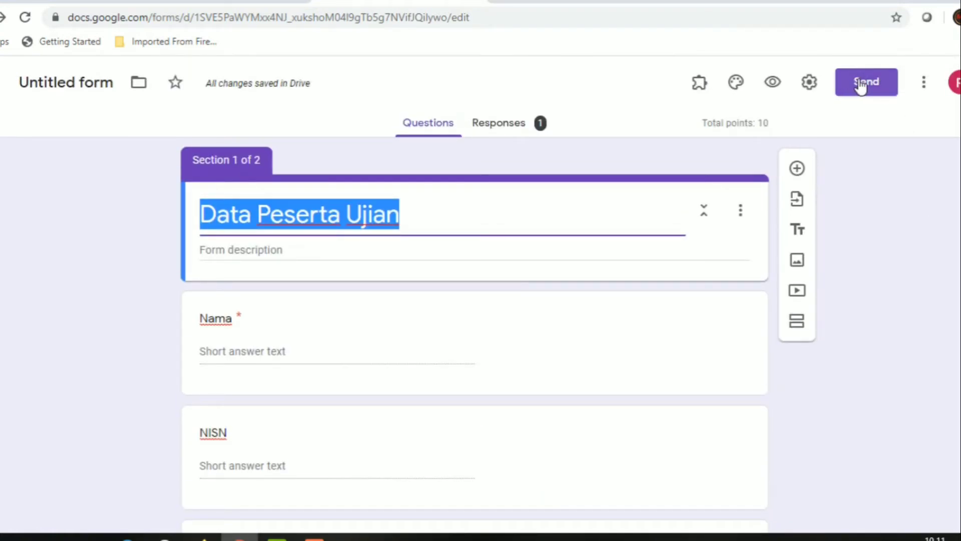
click(440, 206)
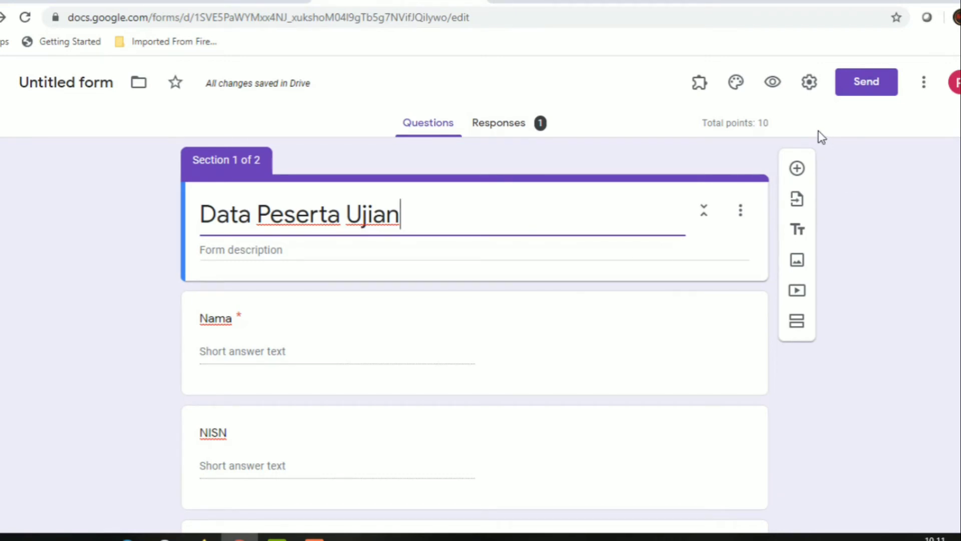
- Open the form preview and enter the participant's name in the Nama field in capital letters
click(776, 89)
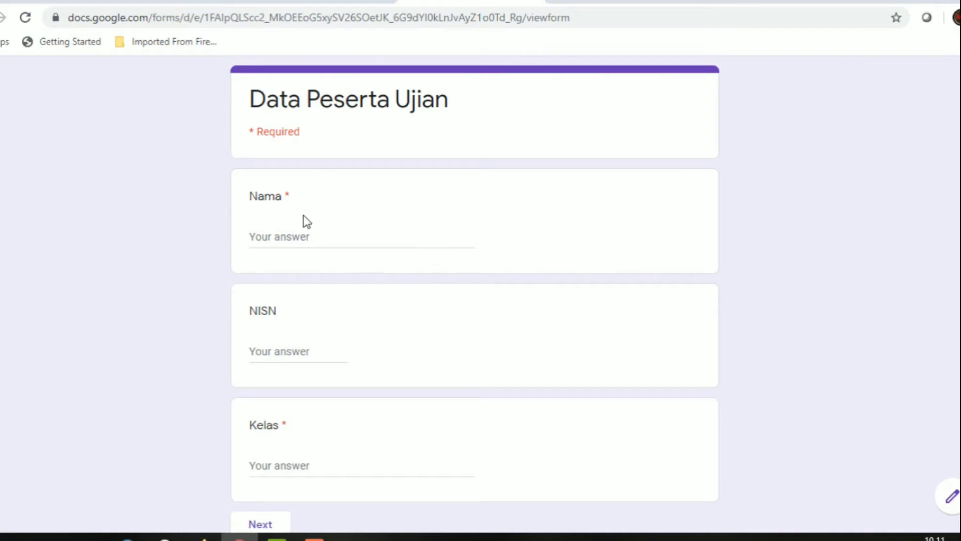
click(305, 238)
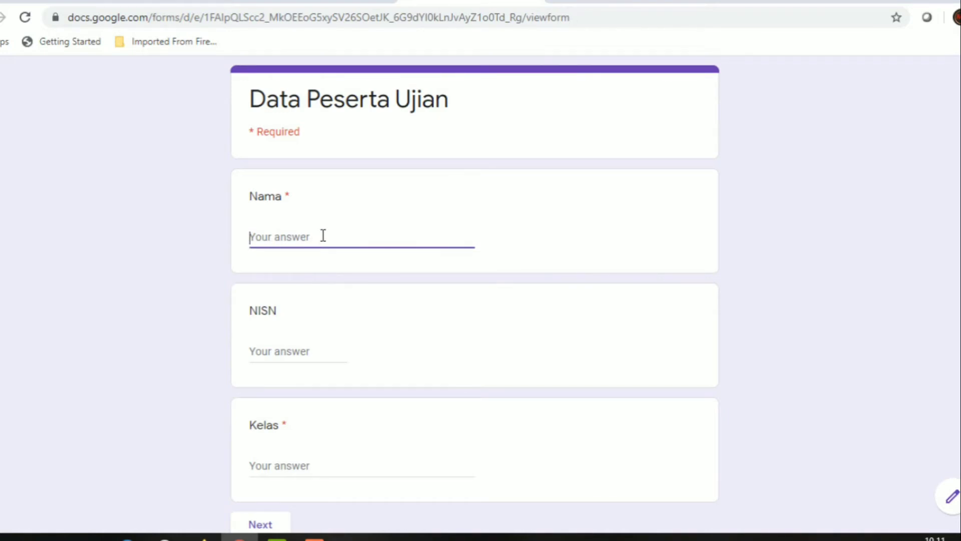
text(aDIWARMAN)
click(254, 241)
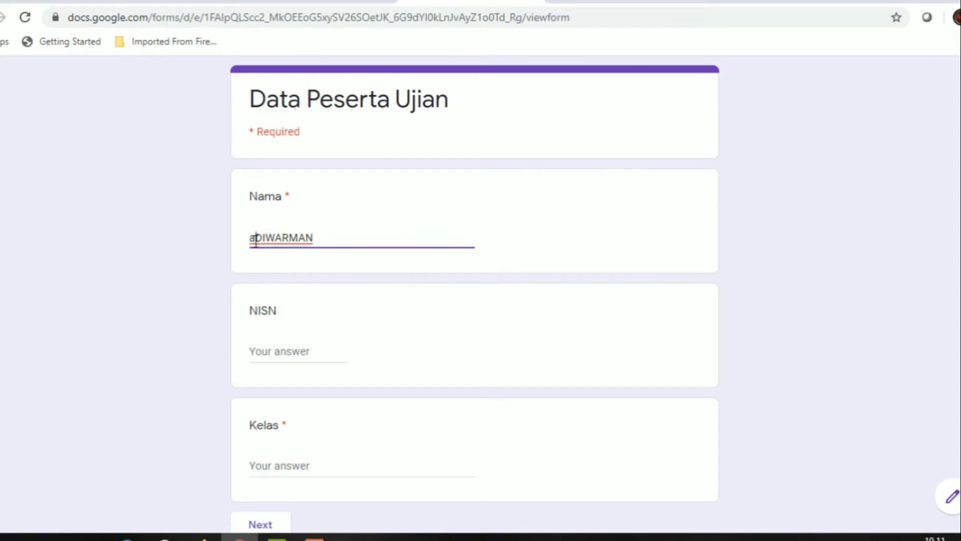
key(BackSpace)
text(A)
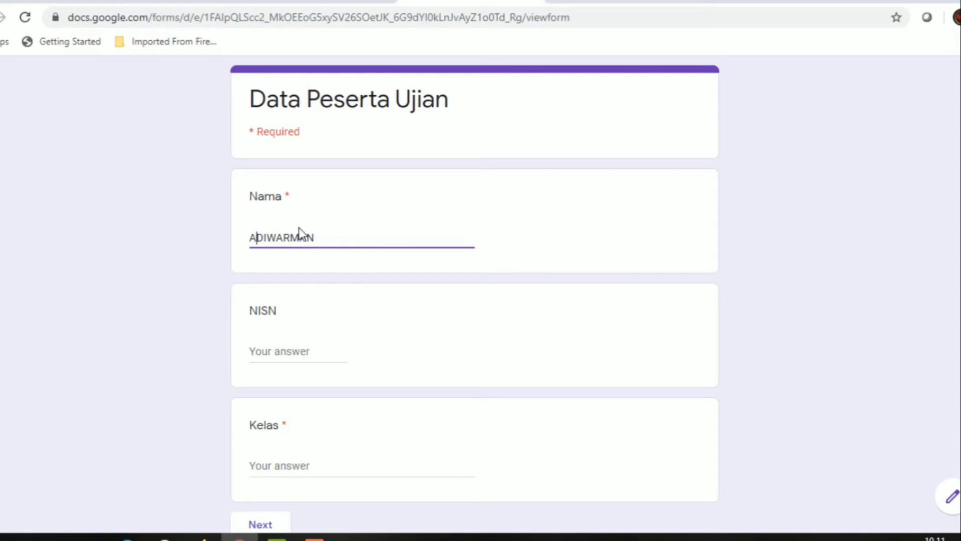
- Fill in the participant's NISN number, enter "XTKR" as Kelas, and continue to the question section
click(287, 351)
text(123456789)
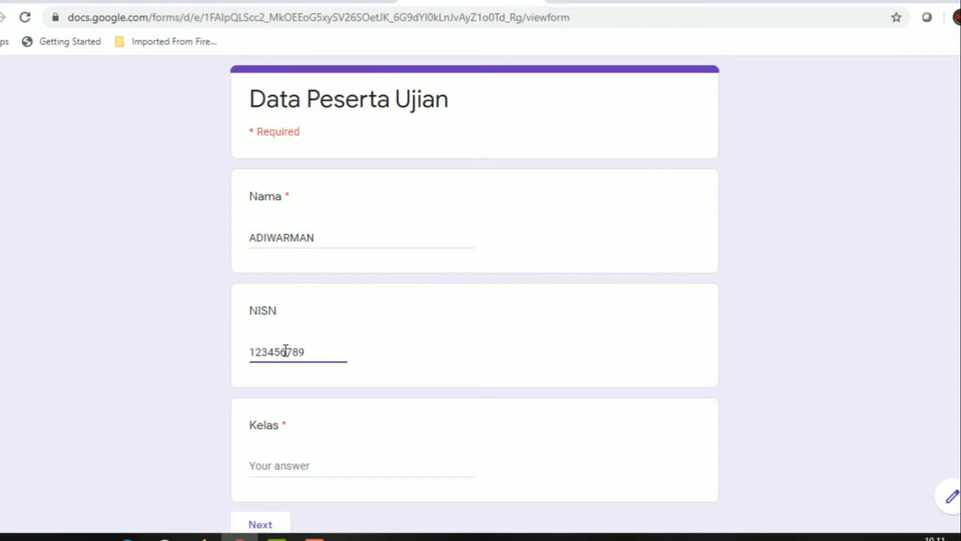
text(1)
click(266, 464)
text(X)
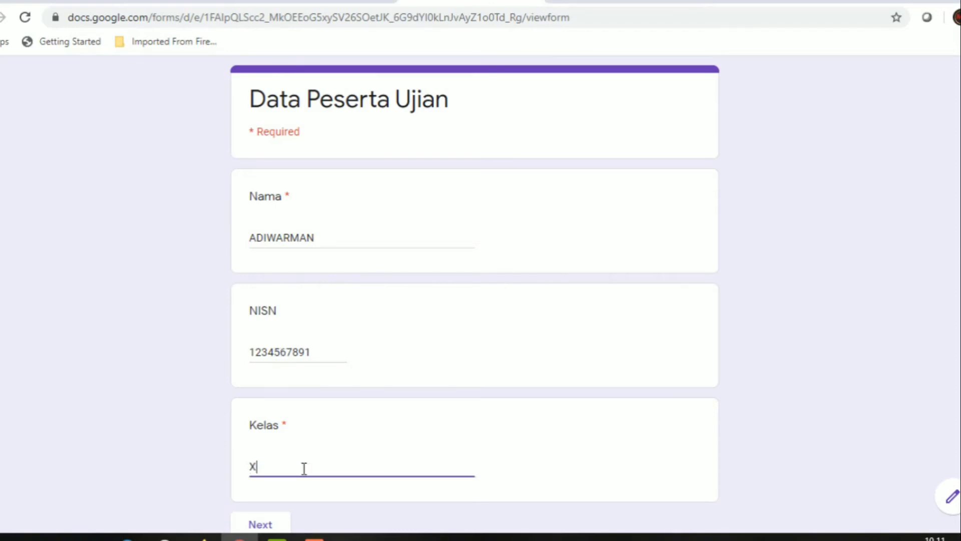
text(TKR)
scroll(304, 469, down, 3)
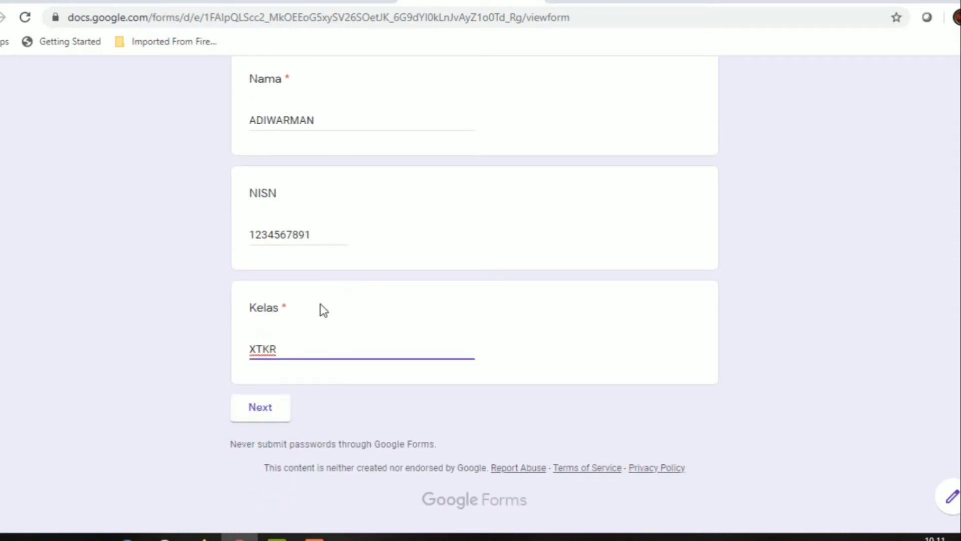
click(262, 413)
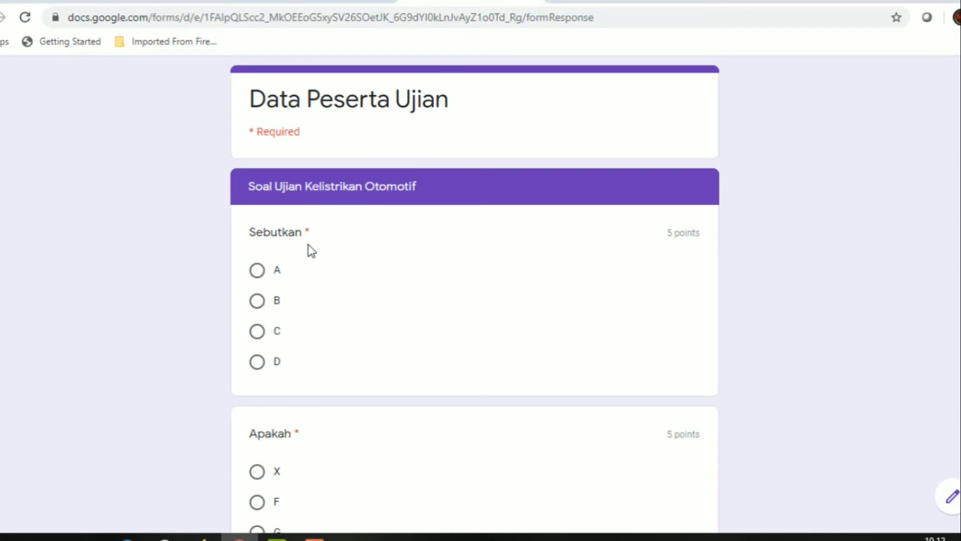
- Answer "Sebutkan" with B and "Apakah" with X, and submit the response
click(257, 302)
scroll(293, 329, down, 3)
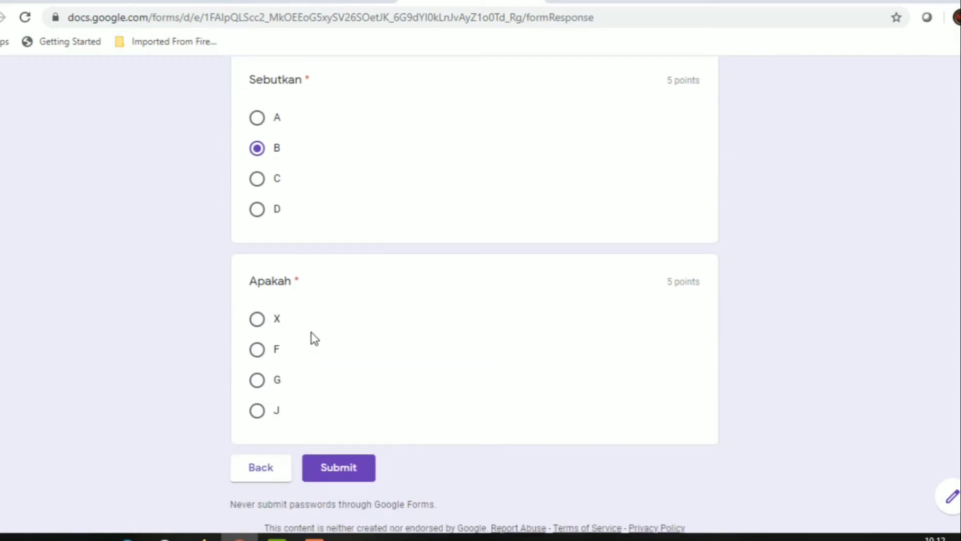
click(259, 321)
scroll(400, 351, down, 1)
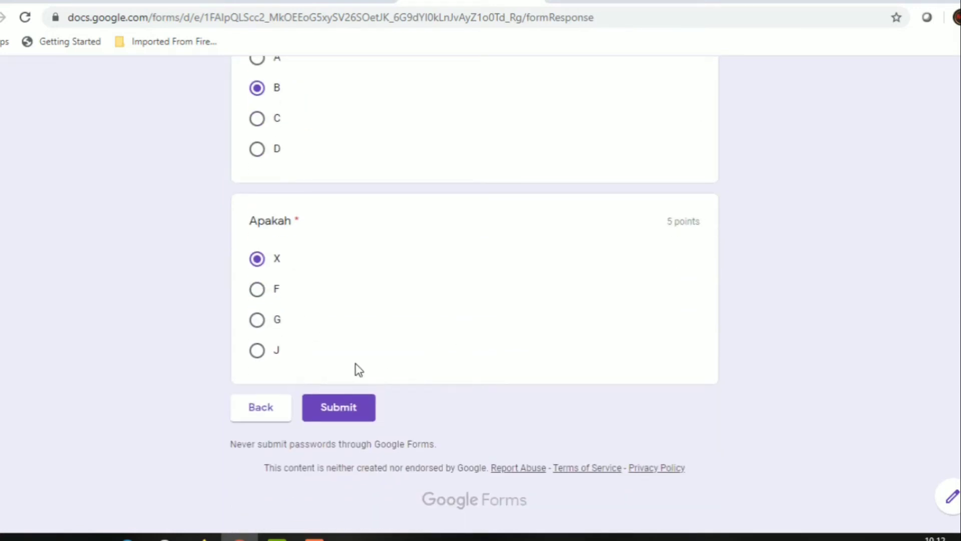
click(342, 407)
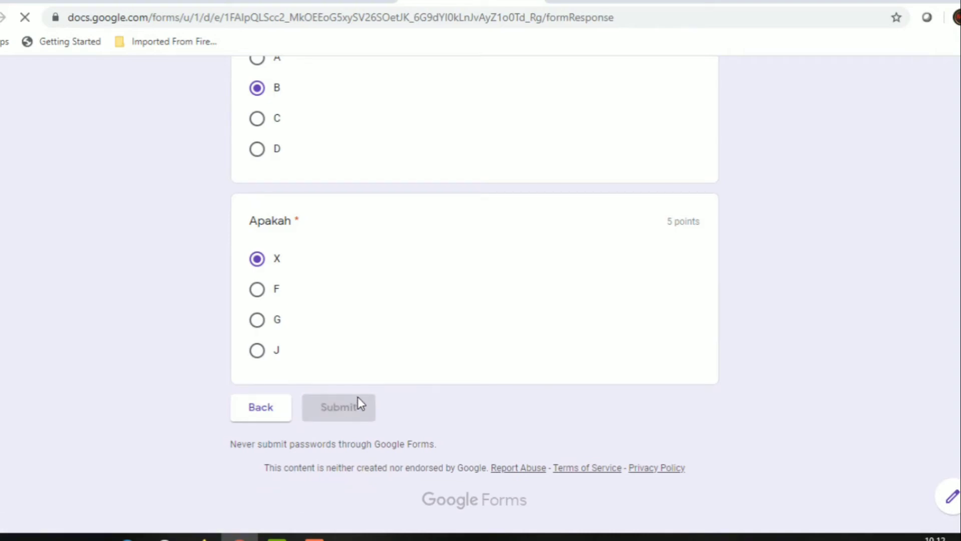
- View the submitted response's score and check the participant data, section points and marking of both questions
click(326, 197)
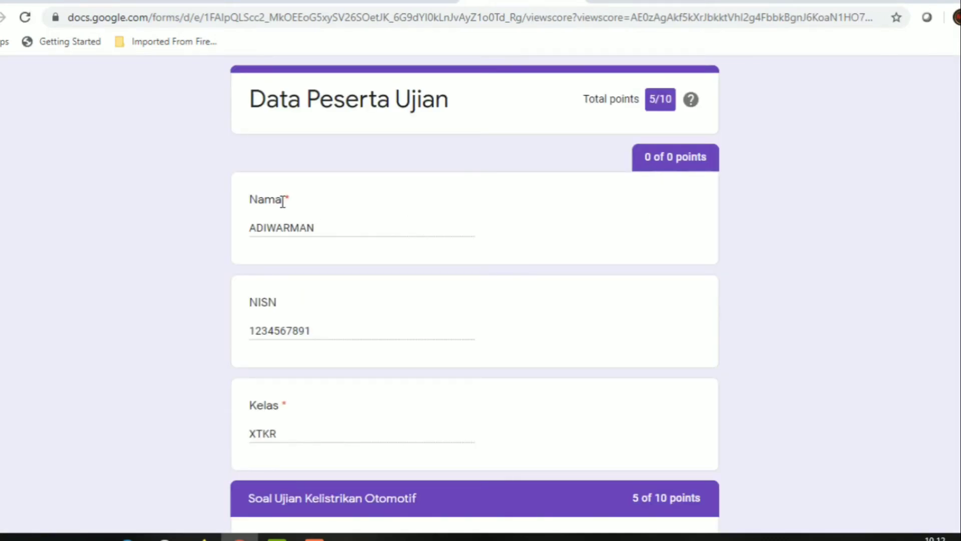
scroll(541, 216, down, 5)
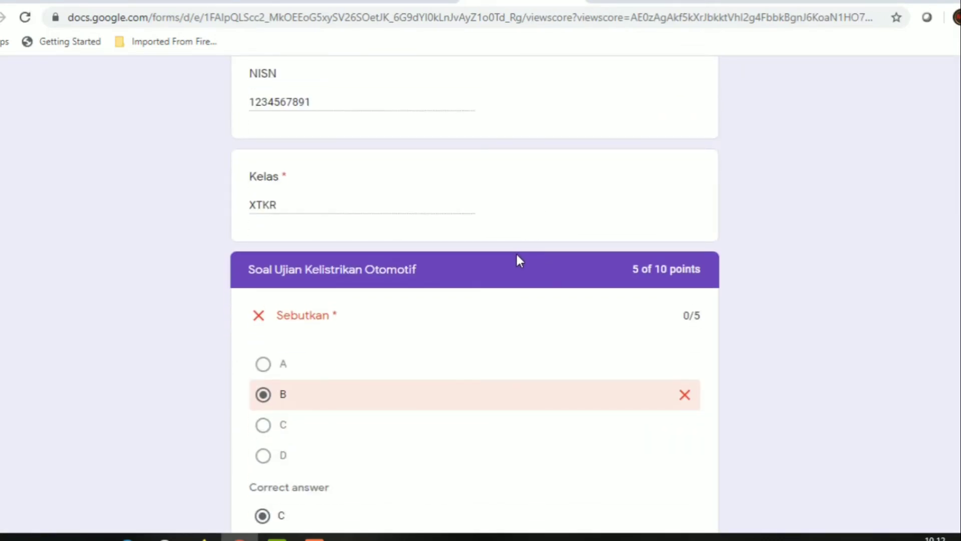
scroll(515, 256, down, 2)
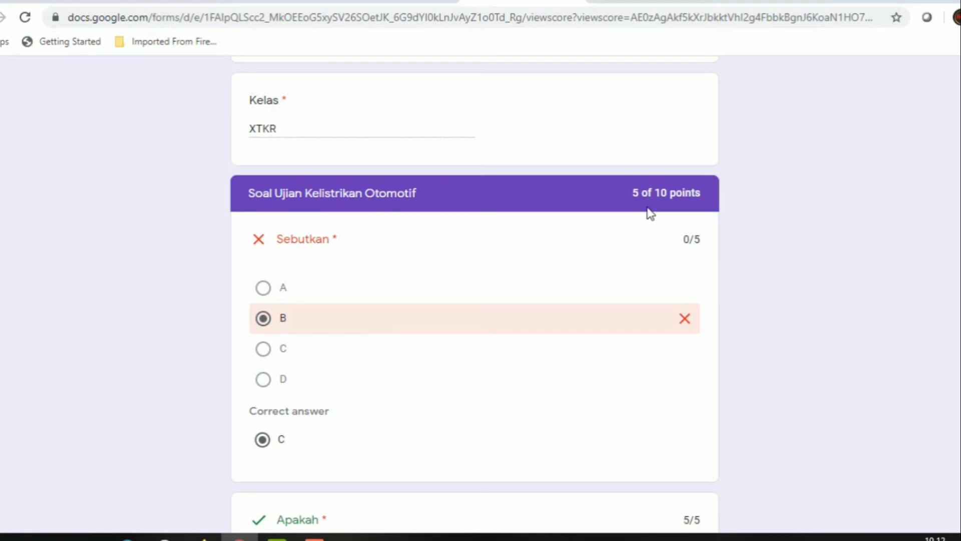
scroll(437, 330, down, 3)
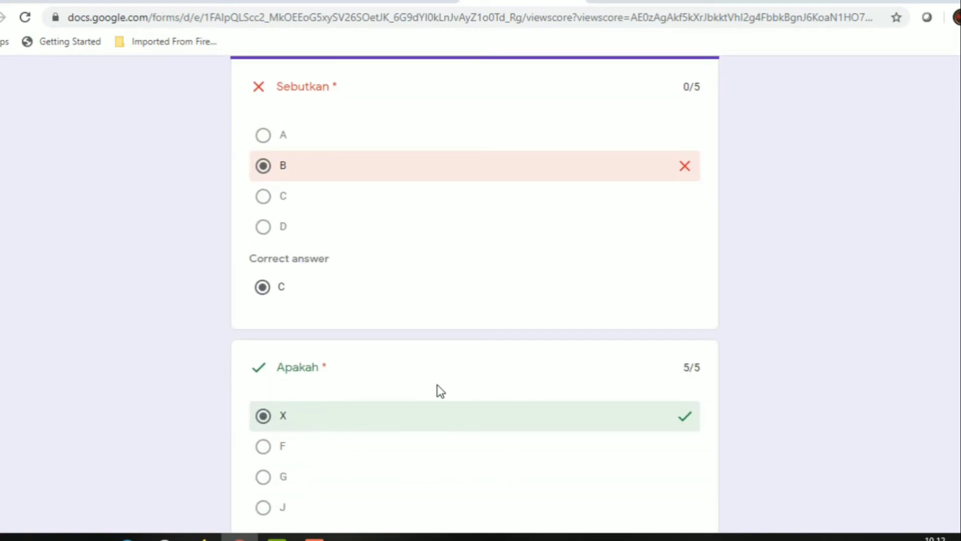
scroll(542, 158, up, 2)
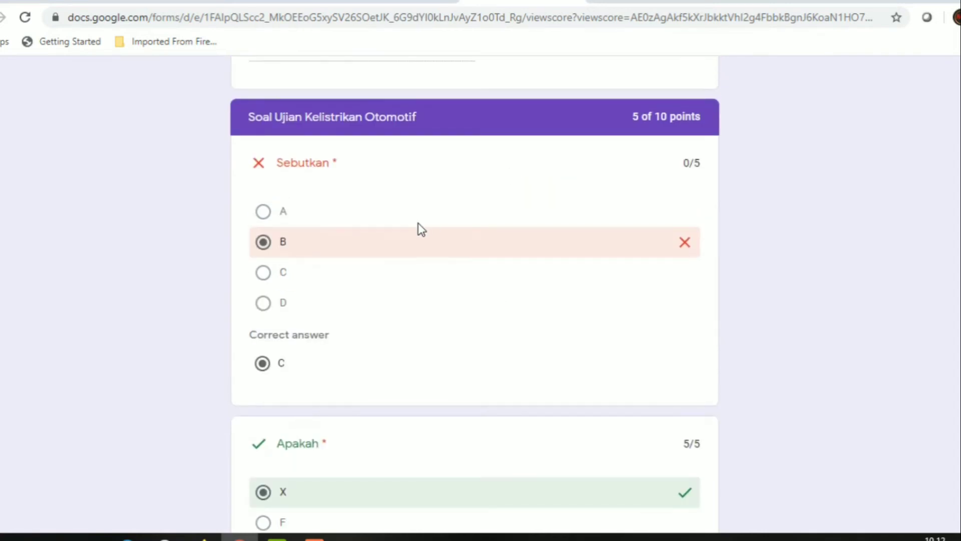
scroll(466, 238, up, 8)
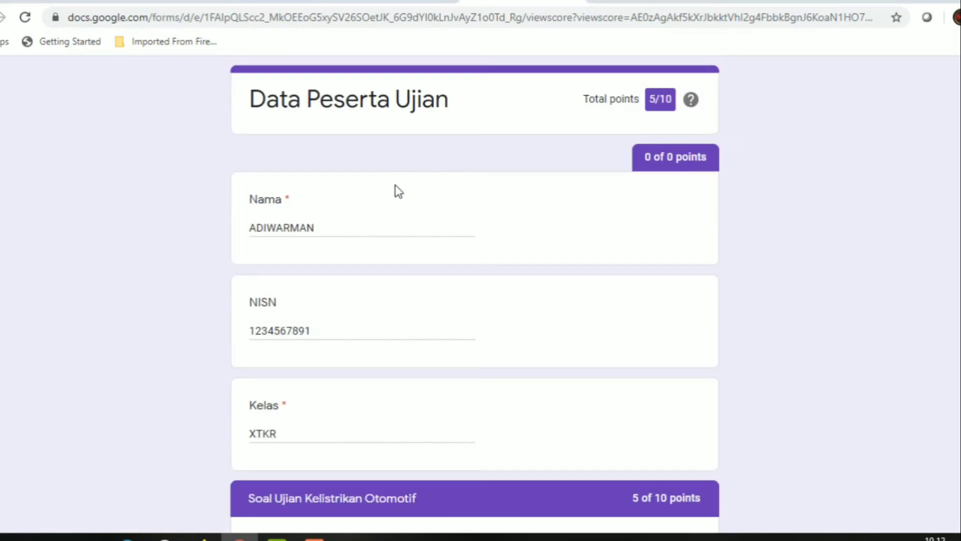
scroll(389, 245, down, 4)
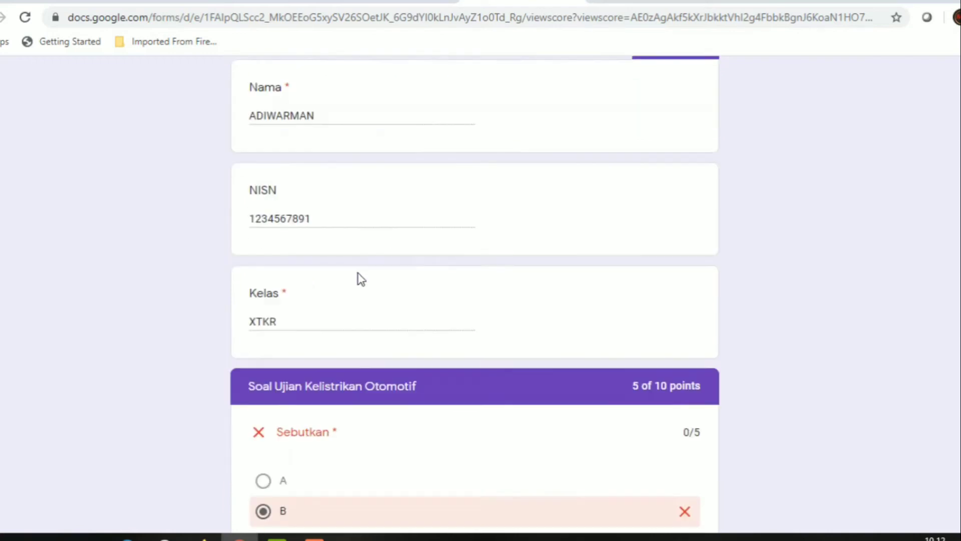
scroll(393, 145, up, 4)
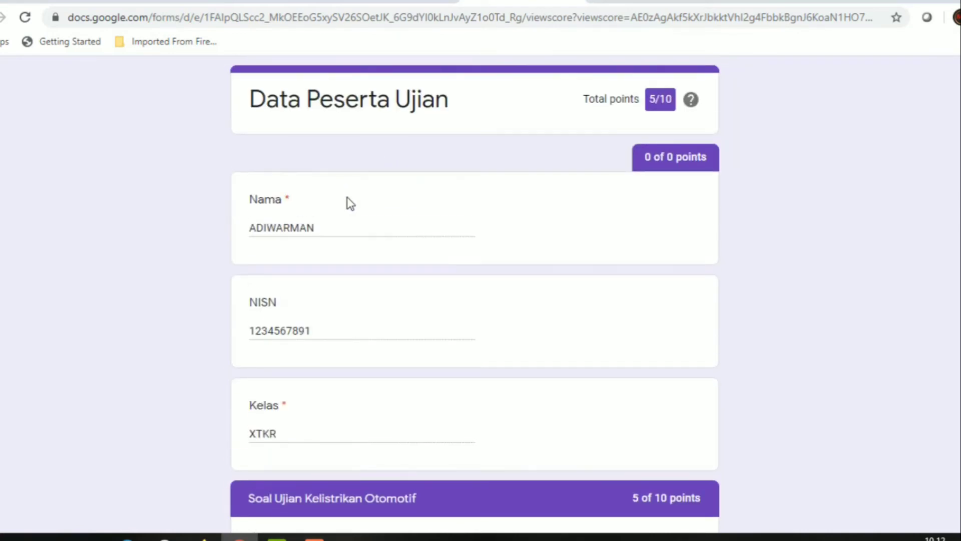
scroll(347, 197, down, 10)
scroll(361, 254, up, 8)
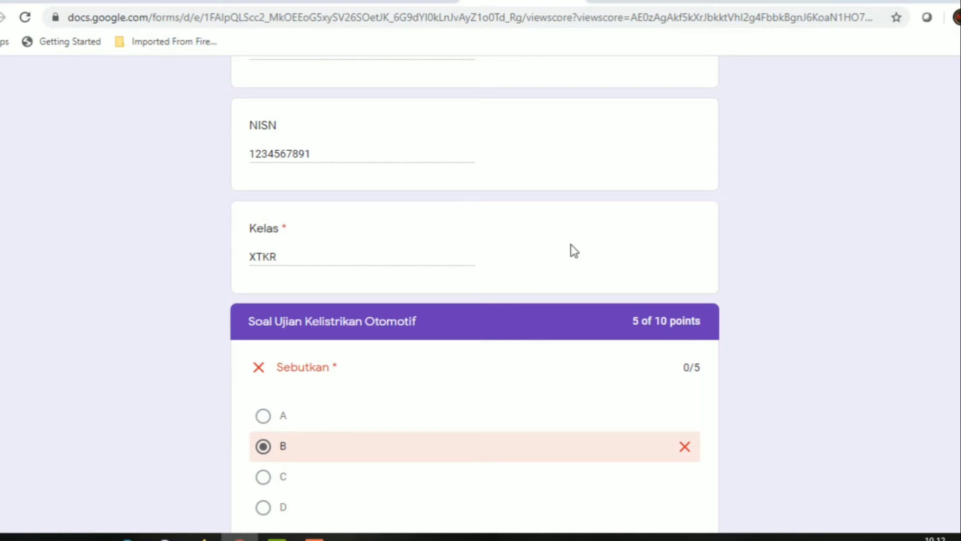
scroll(570, 245, up, 4)
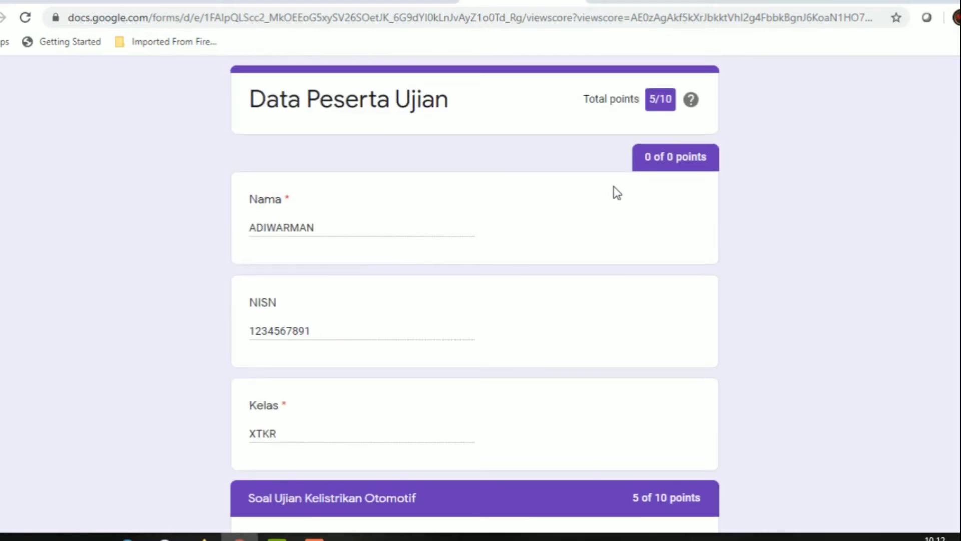
- Check the recorded scores and answers in the form's responses spreadsheet, and return to the form editor
click(632, 3)
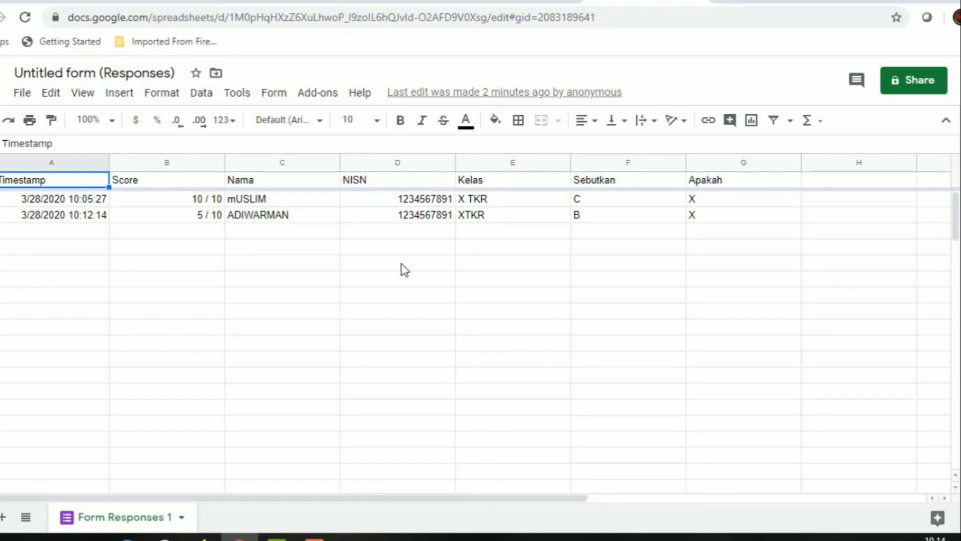
click(500, 1)
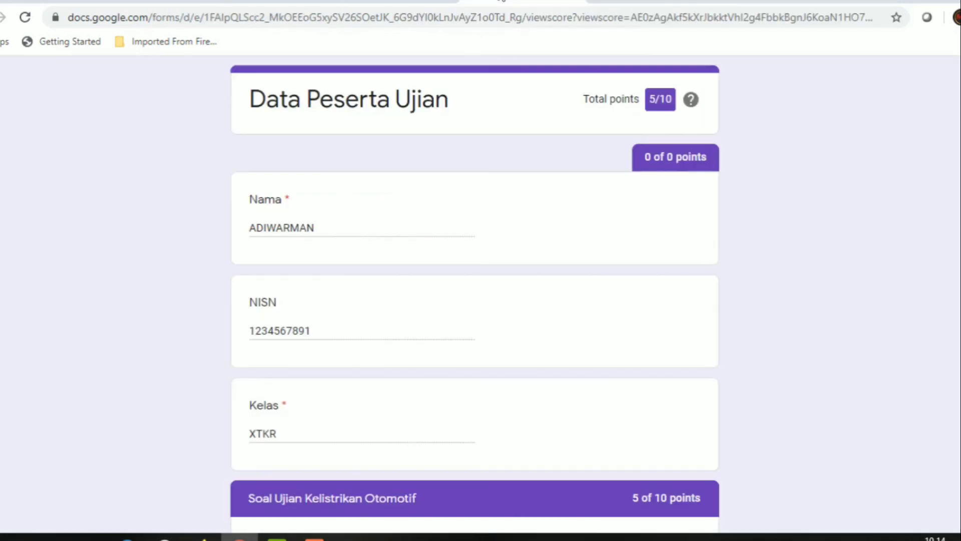
click(399, 2)
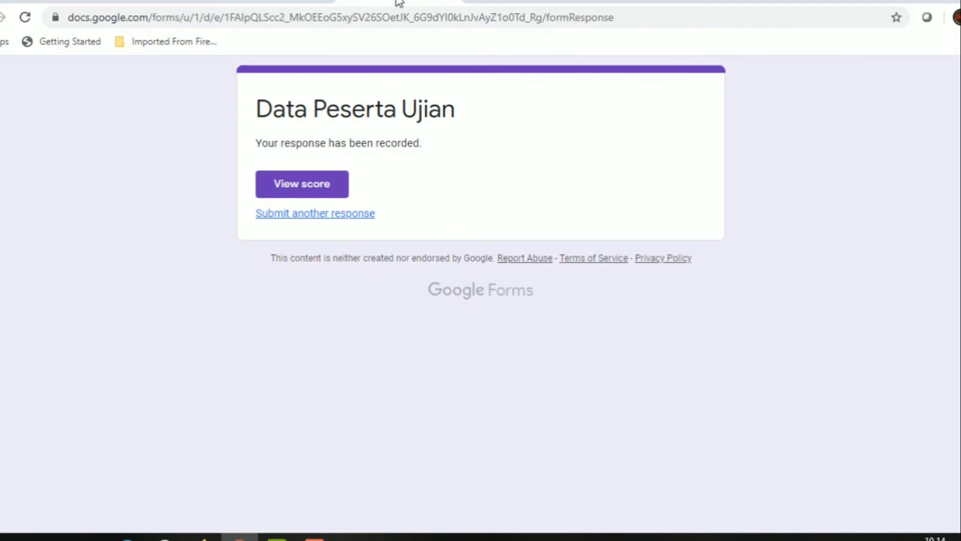
click(275, 1)
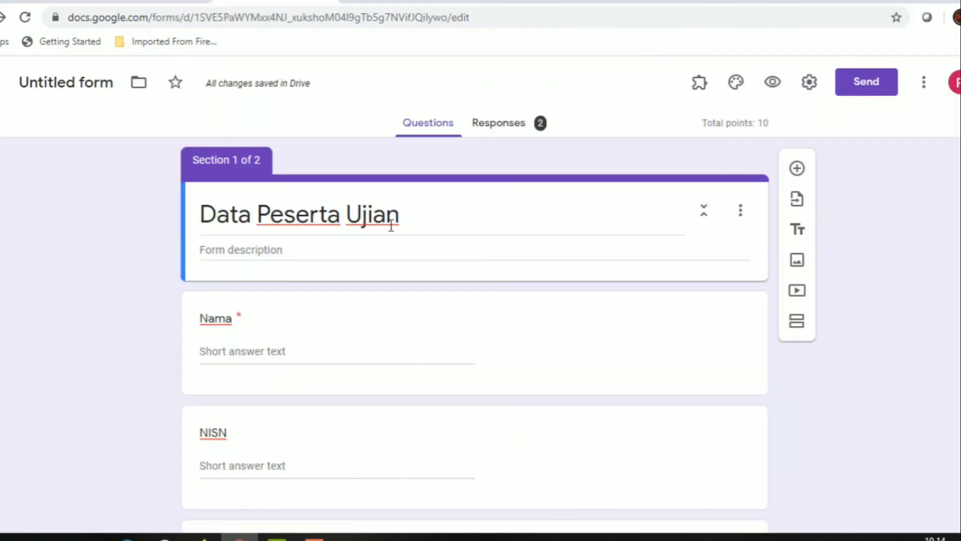
scroll(435, 284, down, 12)
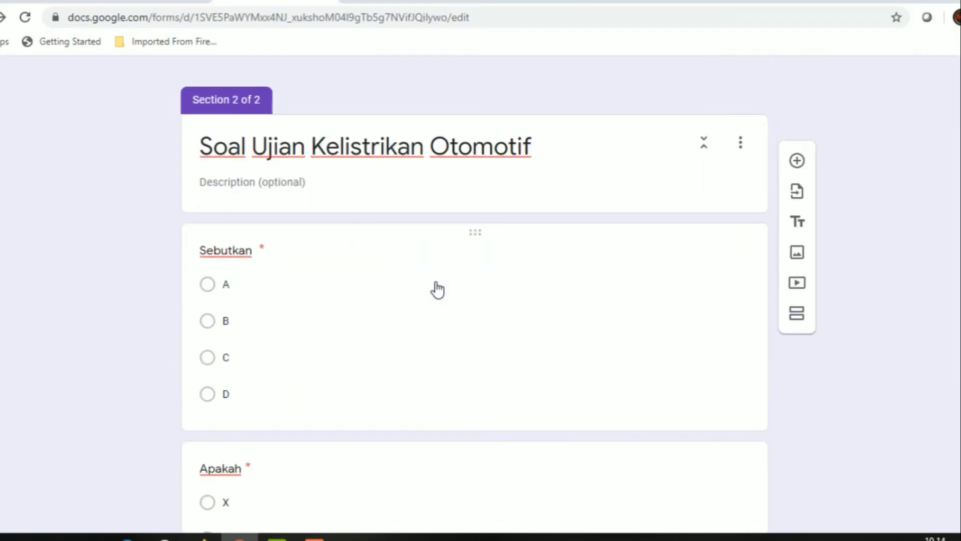
scroll(306, 320, down, 2)
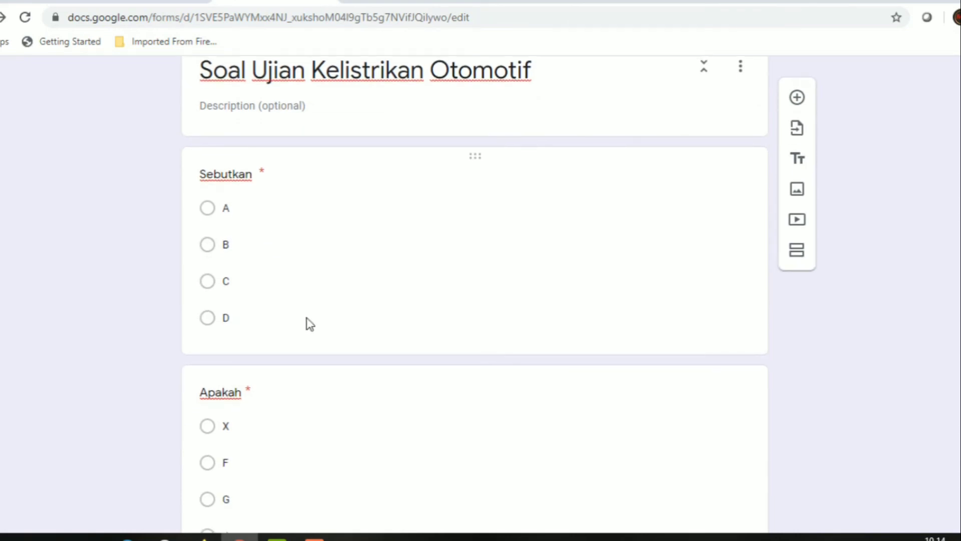
scroll(310, 319, down, 2)
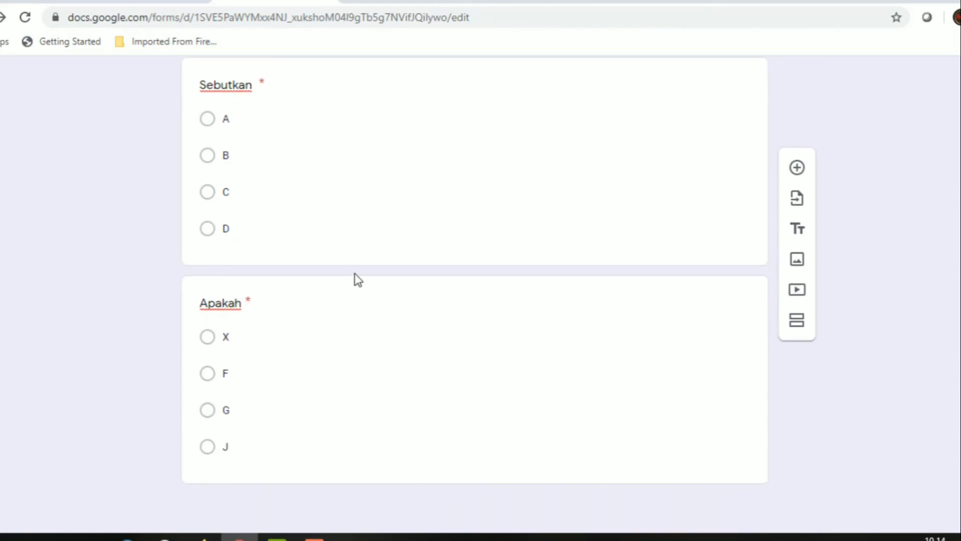
scroll(391, 253, up, 7)
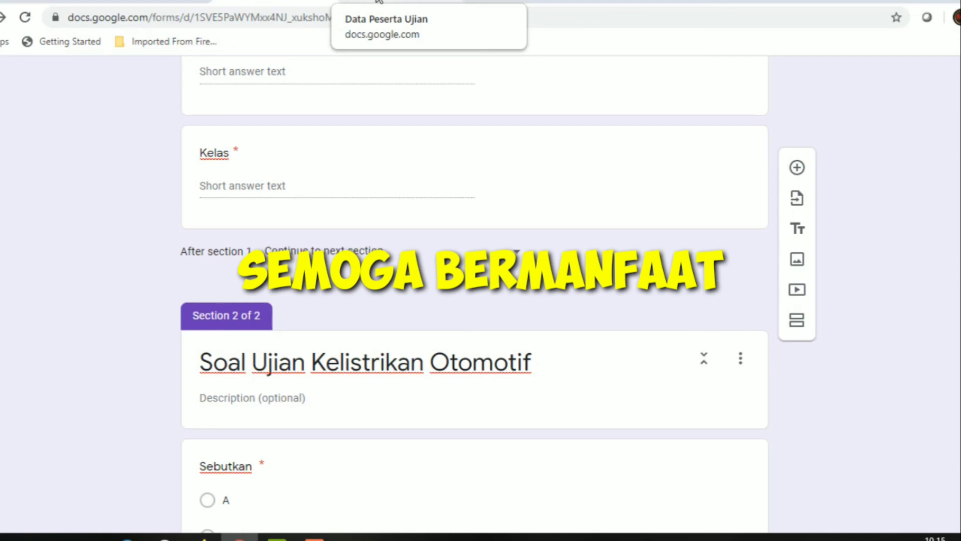
mouse_move(239, 536)
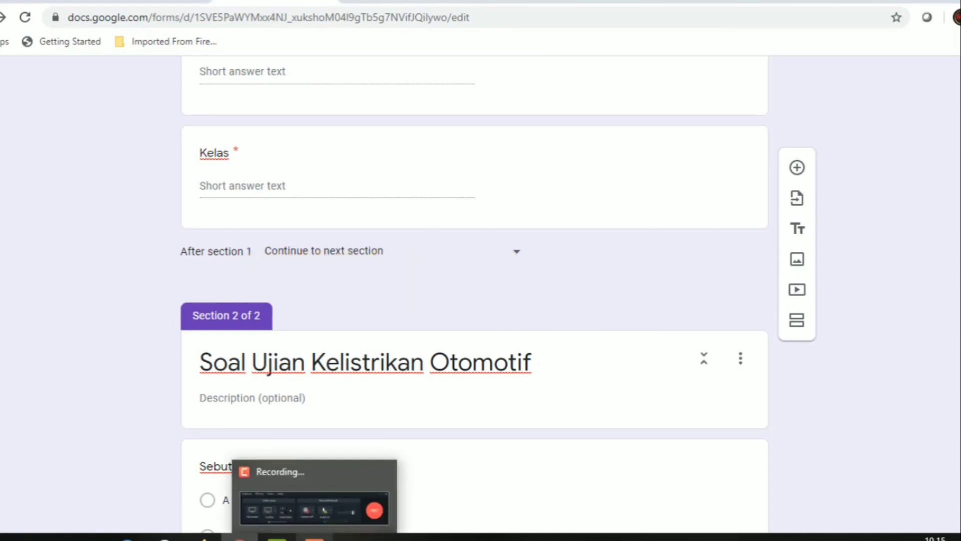